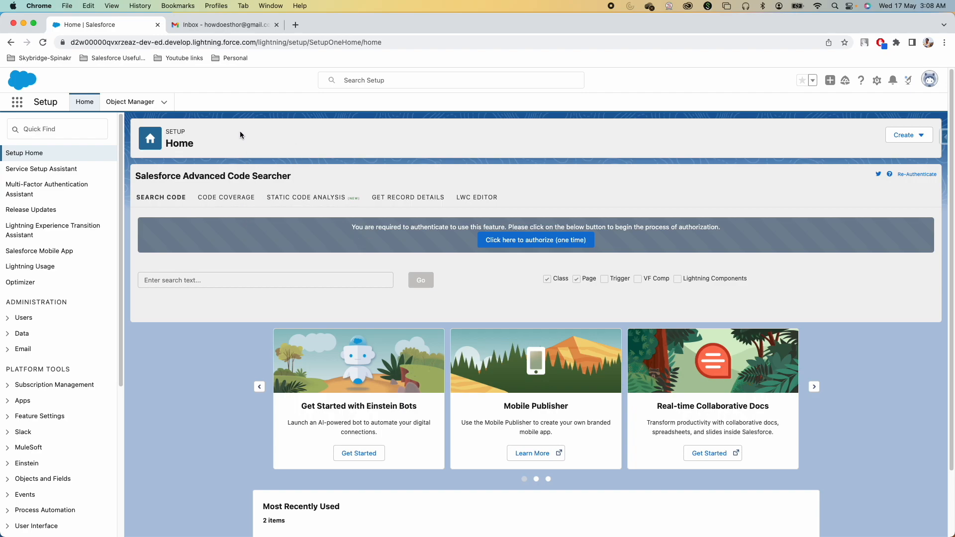
# Search Setup Quick Find for 'Email-to' and open the Email-to-Case introduction page.
pyautogui.click(73, 131)
pyautogui.write('Ema')
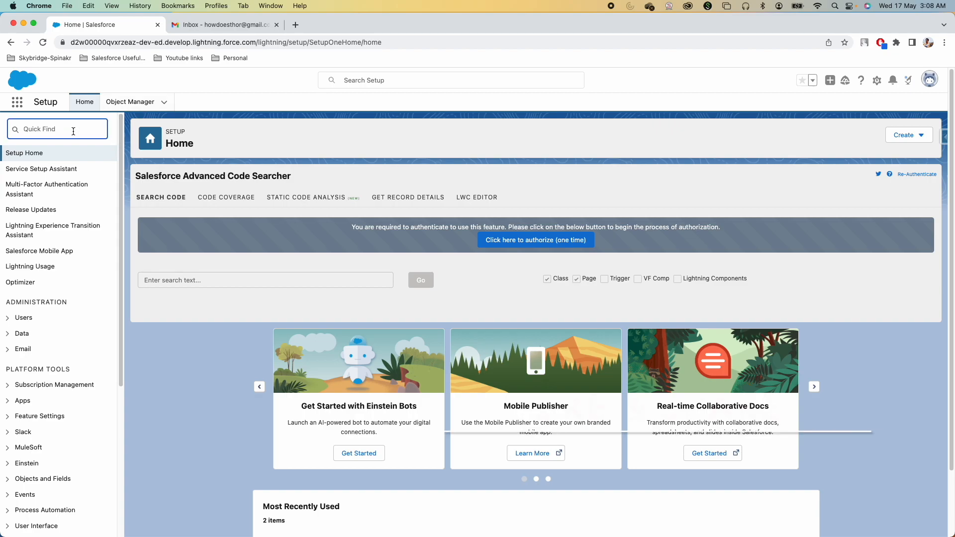
pyautogui.write('il-to')
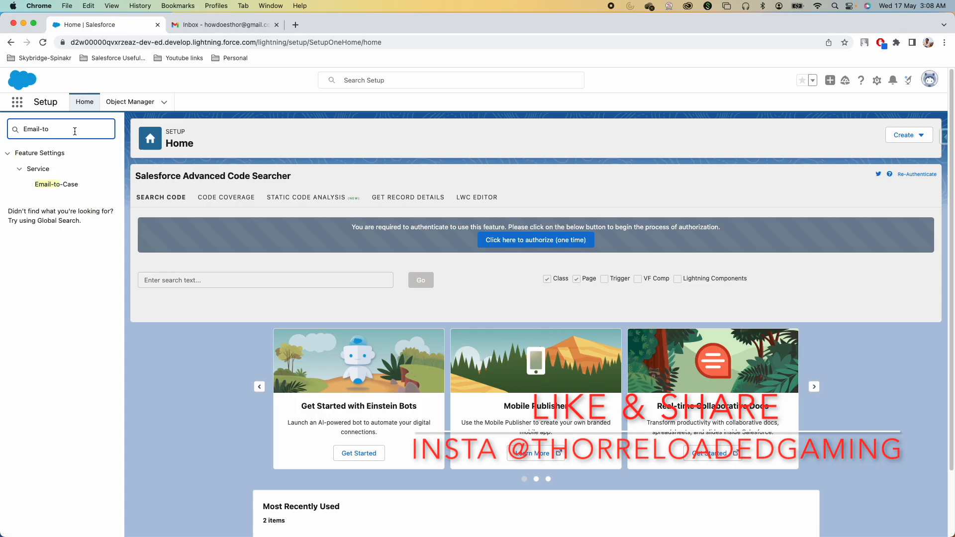
pyautogui.click(59, 185)
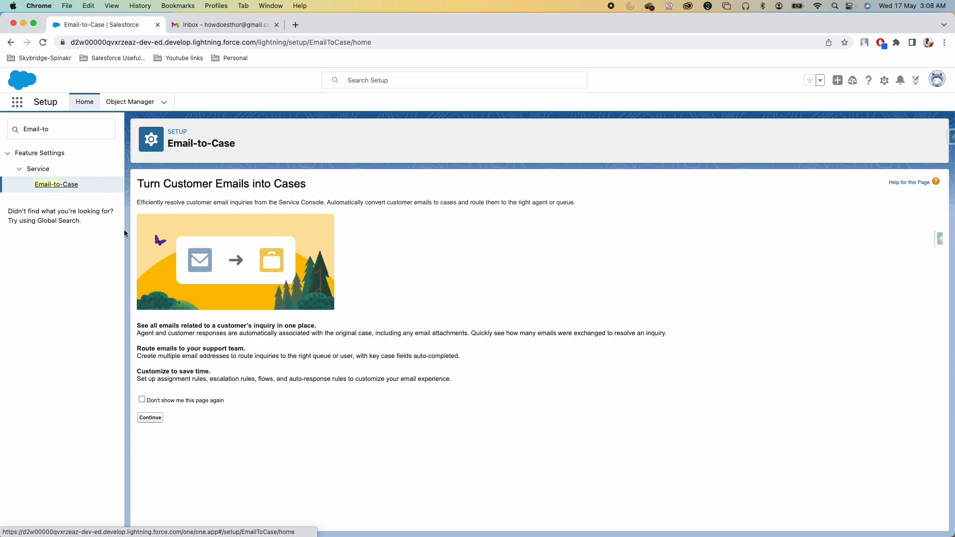
# Continue to the Email-to-Case Settings page and scroll down to the empty Routing Addresses section.
pyautogui.click(148, 420)
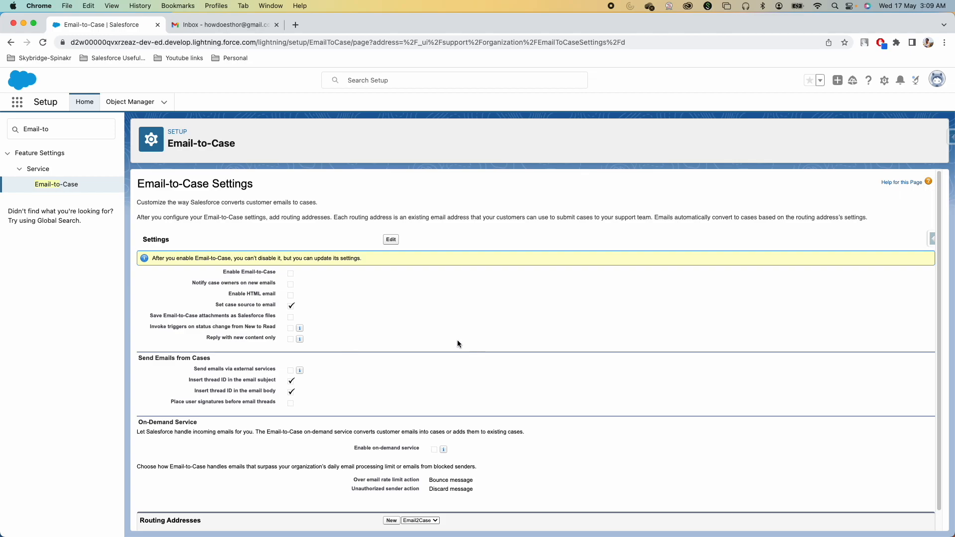
pyautogui.scroll(-1, 457, 342)
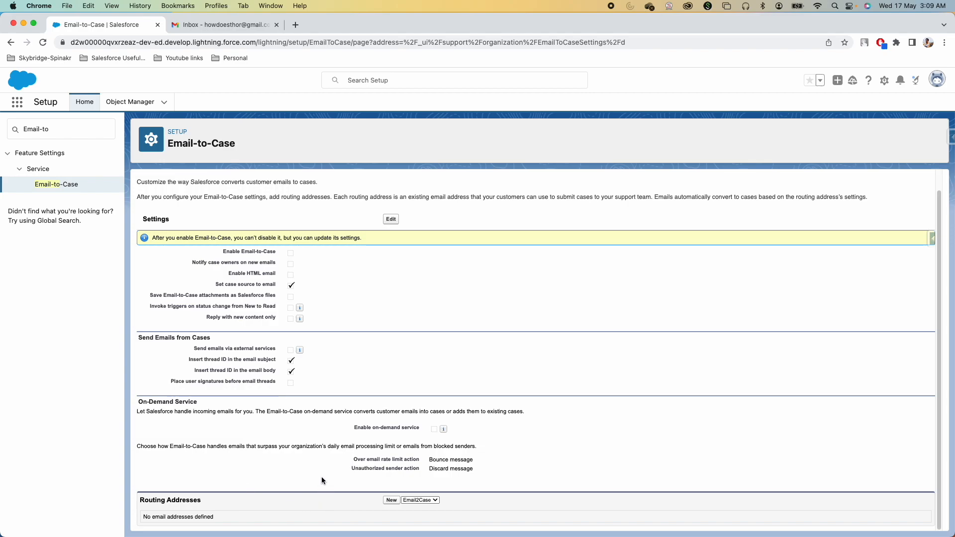
# Start a new routing address named 'How To Salesforce Support', then check the Gmail inbox.
pyautogui.click(391, 501)
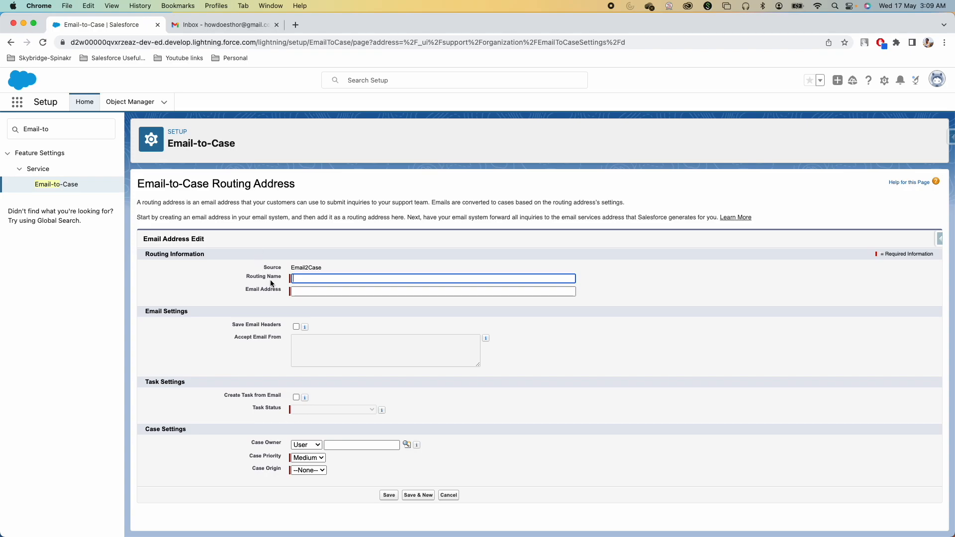
pyautogui.moveTo(486, 338)
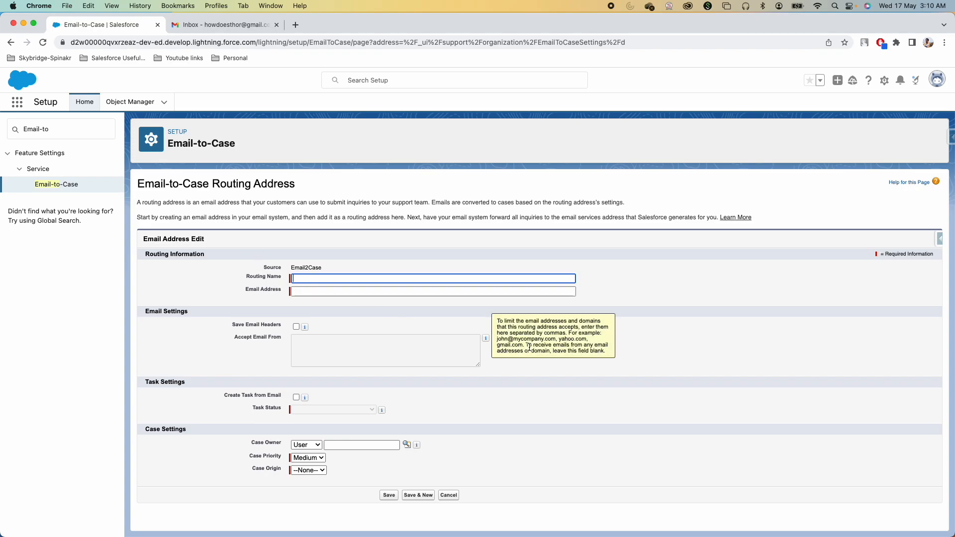
pyautogui.write('HowTo ')
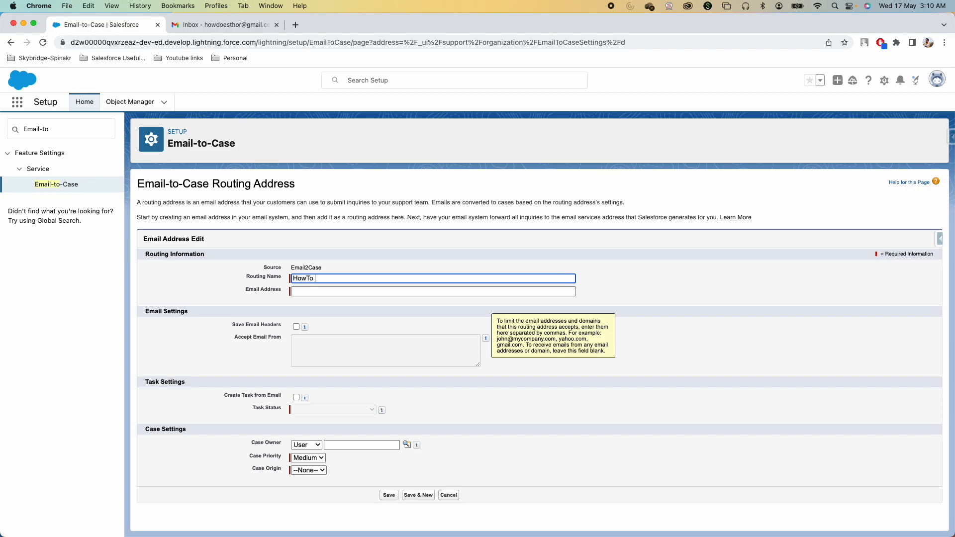
pyautogui.write('Sa')
pyautogui.press('BackSpace')
pyautogui.press('BackSpace')
pyautogui.press('BackSpace')
pyautogui.press('BackSpace')
pyautogui.write('To Salesforce Sup')
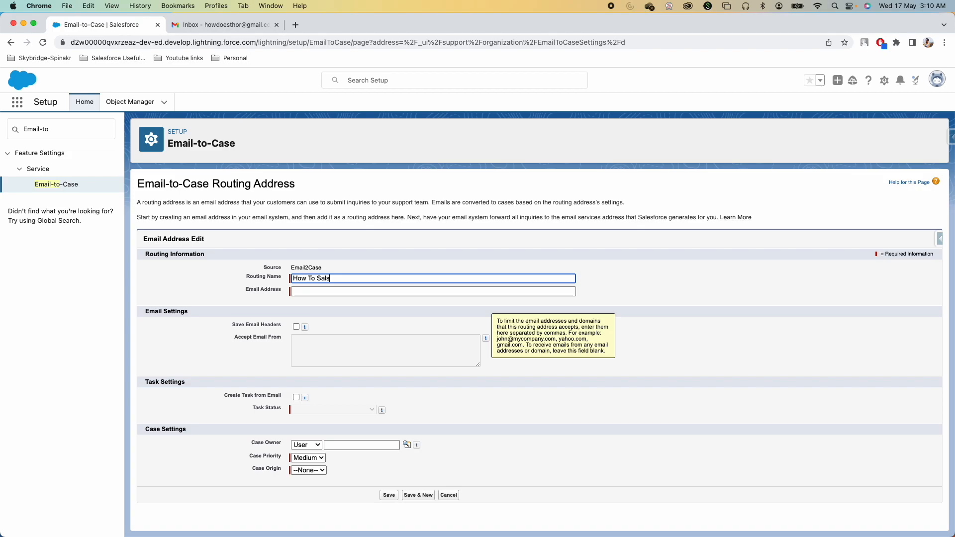
pyautogui.write('port')
pyautogui.press('Tab')
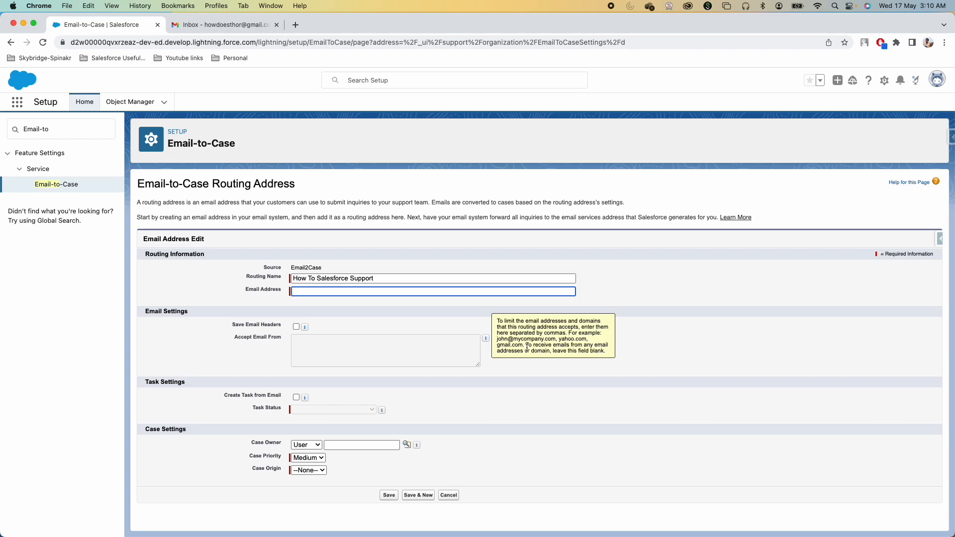
pyautogui.click(233, 30)
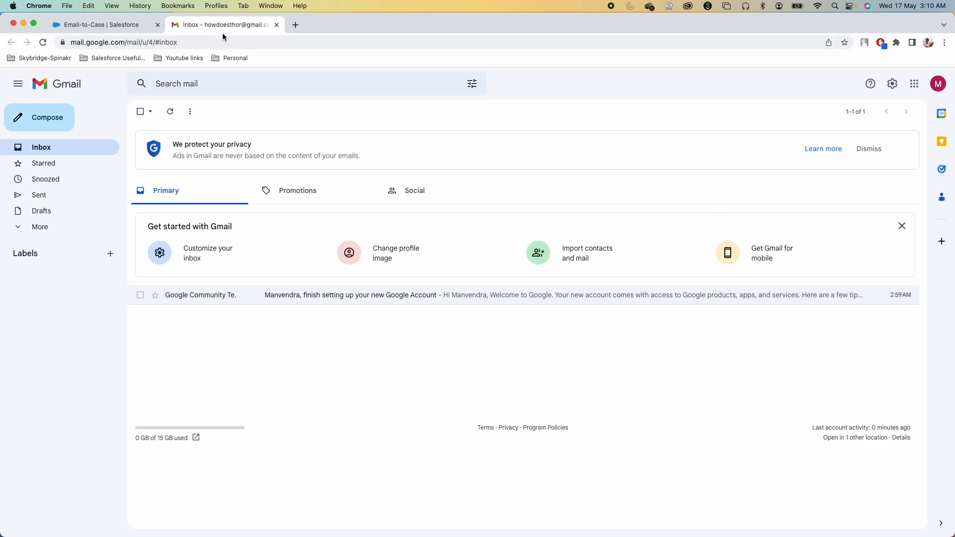
# Enter the support Gmail address and enable Create Task from Email with status Not Started.
pyautogui.click(121, 25)
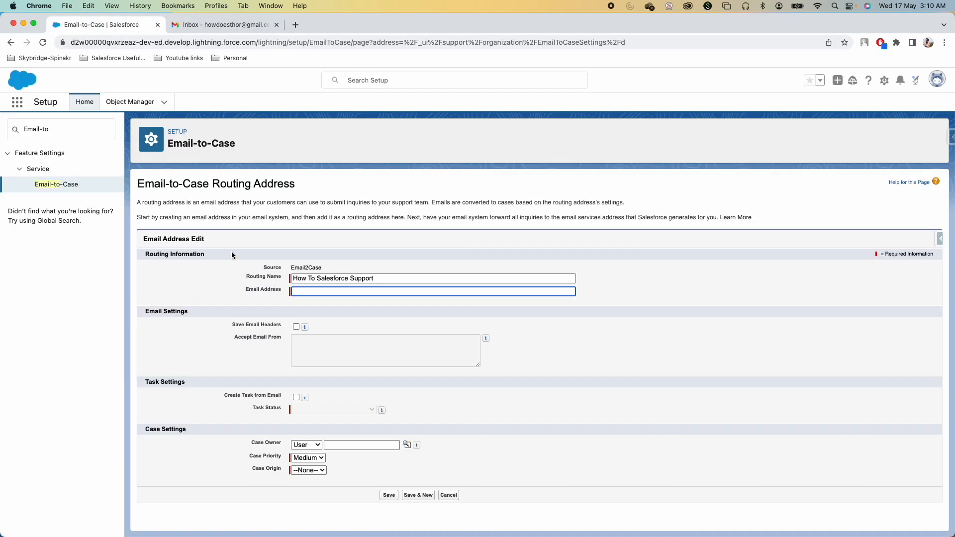
pyautogui.moveTo(306, 328)
pyautogui.click(297, 398)
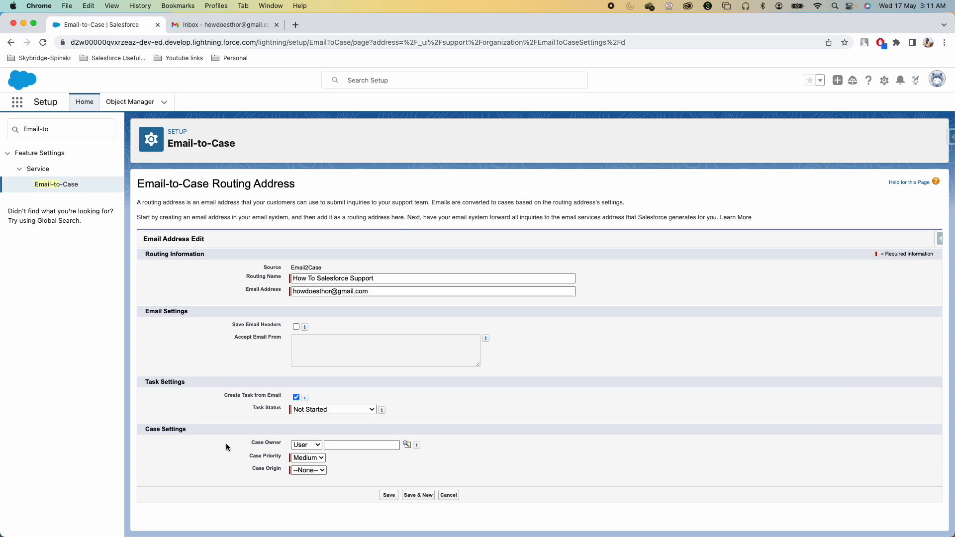
# Set the routing address's Case Owner type to Queue and check the lookup, which lists no queues.
pyautogui.click(316, 446)
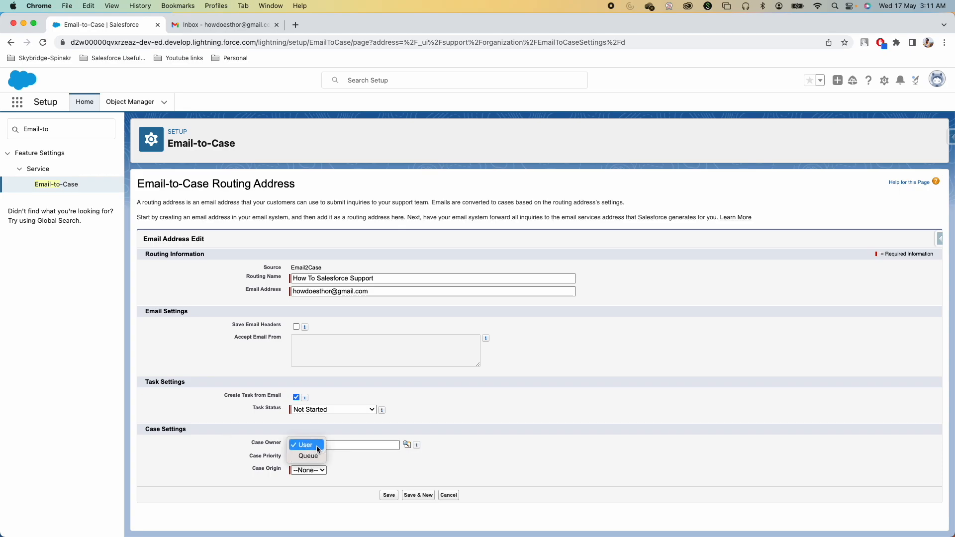
pyautogui.click(313, 455)
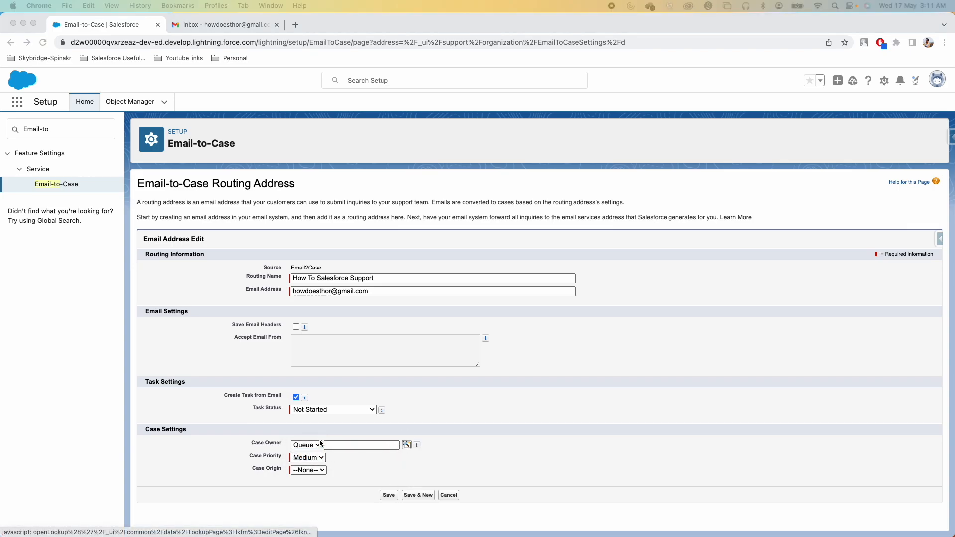
pyautogui.click(407, 444)
pyautogui.moveTo(664, 163); pyautogui.dragTo(577, 177)
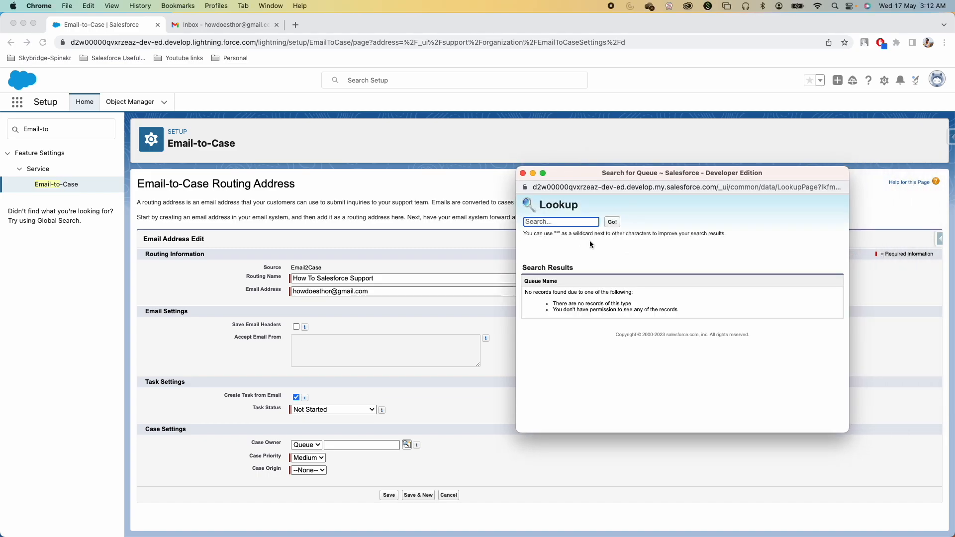
pyautogui.click(523, 174)
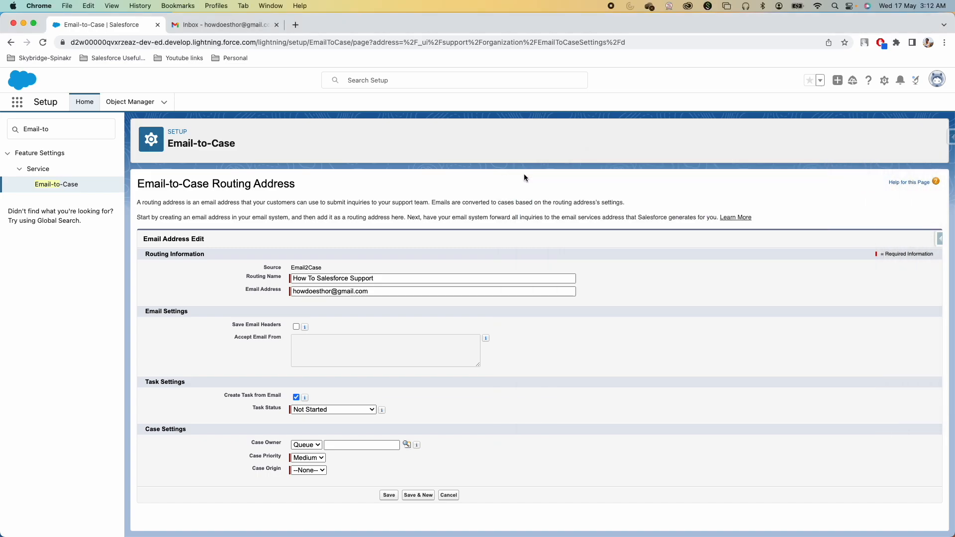
# Duplicate the browser tab and open the Queues setup page via Quick Find 'queu'.
pyautogui.rightClick(123, 25)
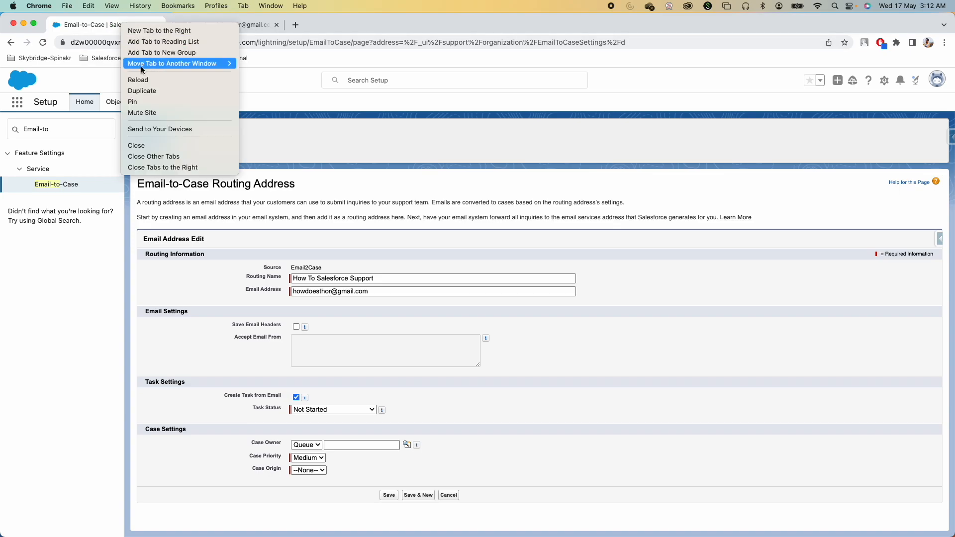
pyautogui.click(144, 90)
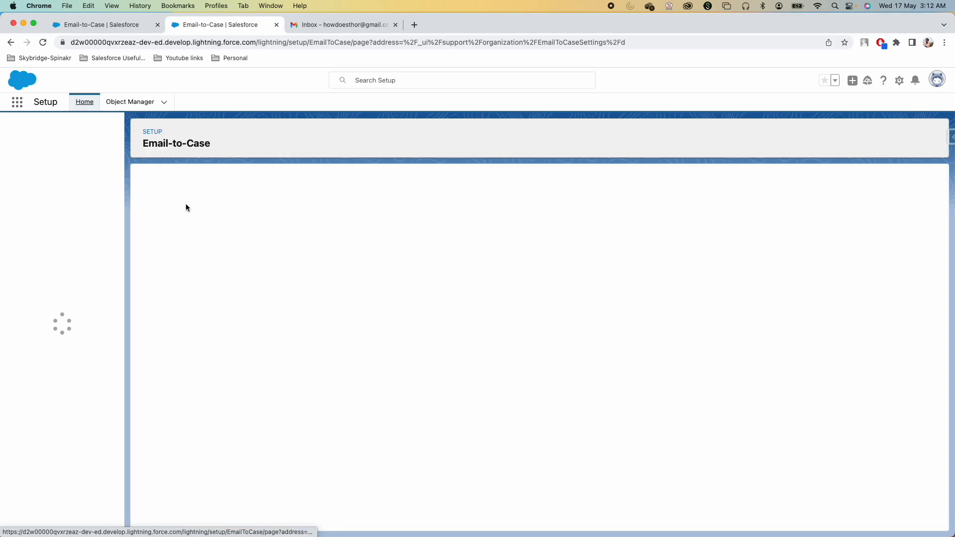
pyautogui.write('queu')
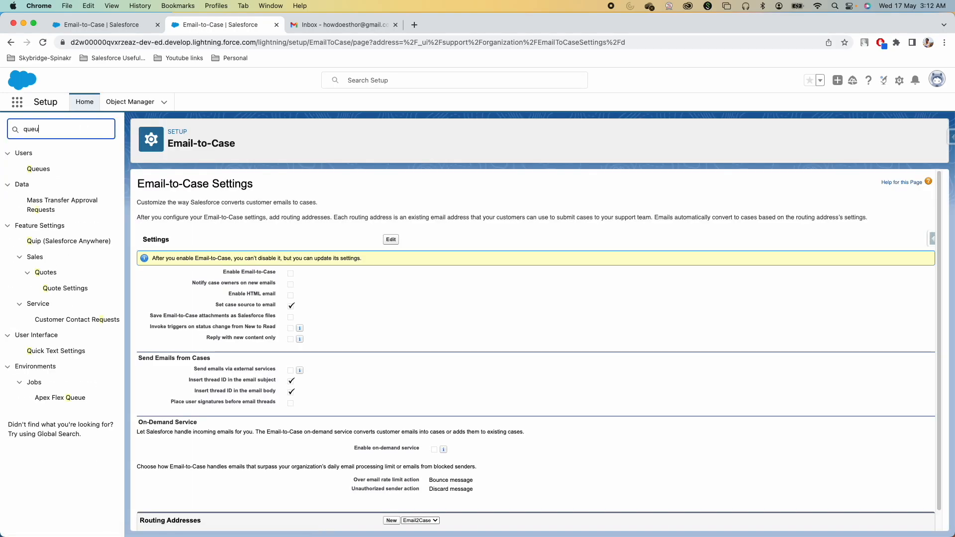
pyautogui.click(46, 170)
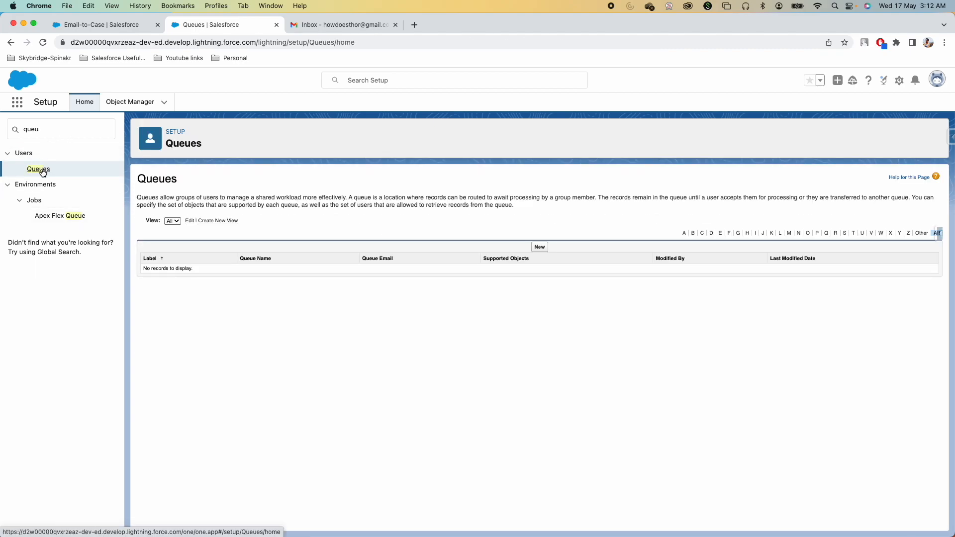
# Create a new queue labelled 'CustomerSupport' with Case as a supported object.
pyautogui.click(540, 247)
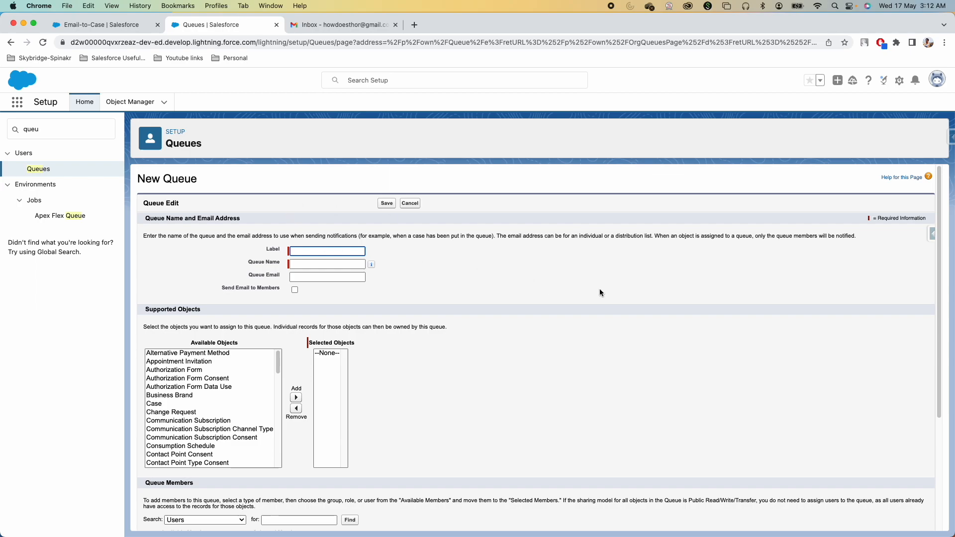
pyautogui.write('CustomerSupport')
pyautogui.press('Tab')
pyautogui.press('Tab')
pyautogui.press('Tab')
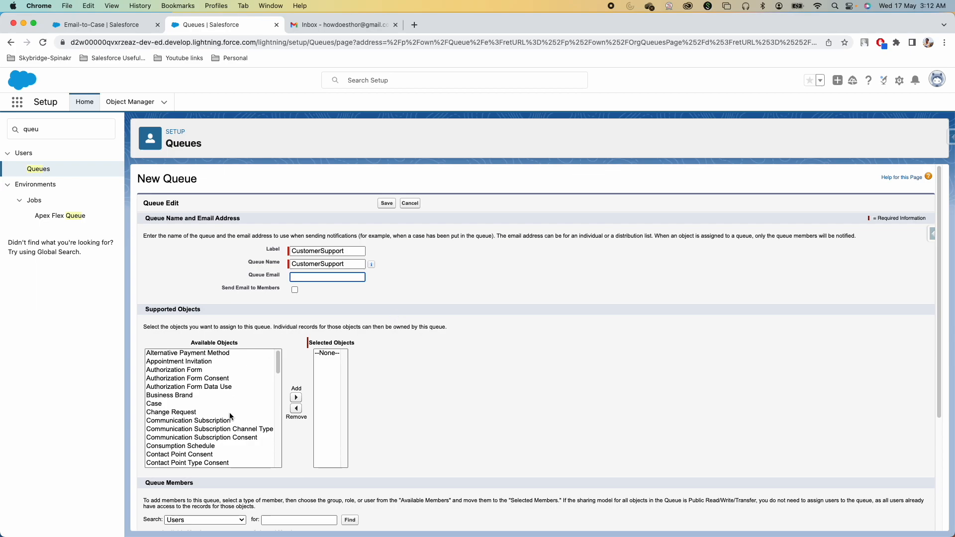
pyautogui.click(172, 404)
pyautogui.click(296, 398)
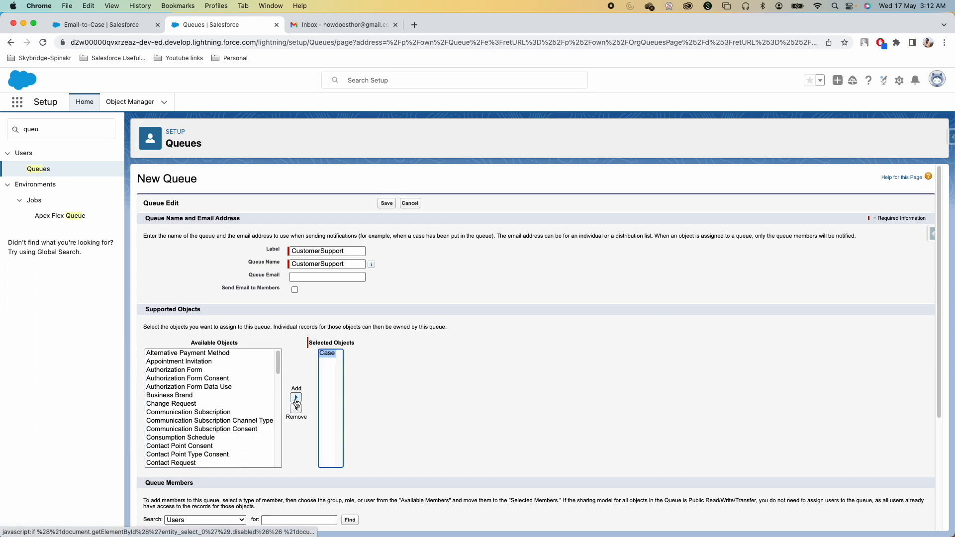
# Add three users, including the Integration User and Security User, as queue members.
pyautogui.scroll(-5, 411, 395)
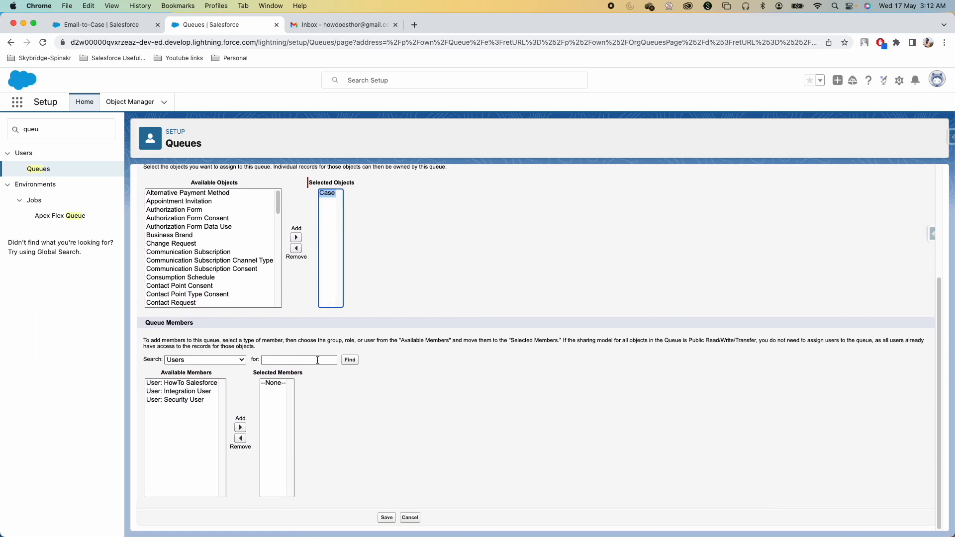
pyautogui.click(219, 360)
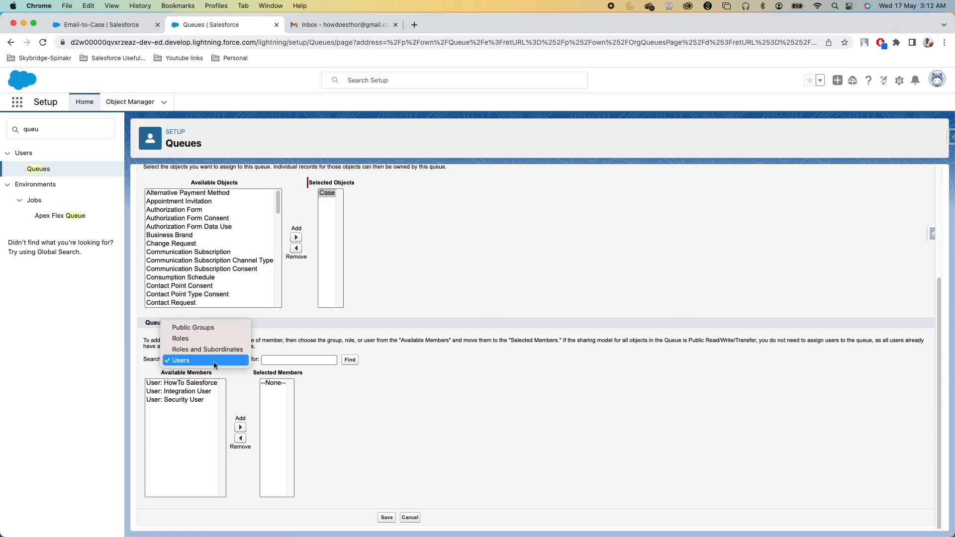
pyautogui.click(213, 362)
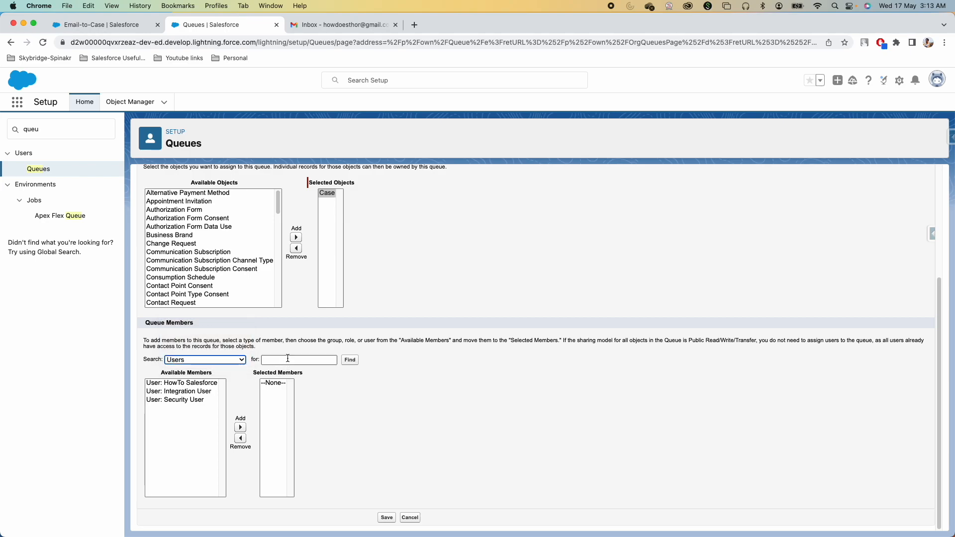
pyautogui.click(186, 383)
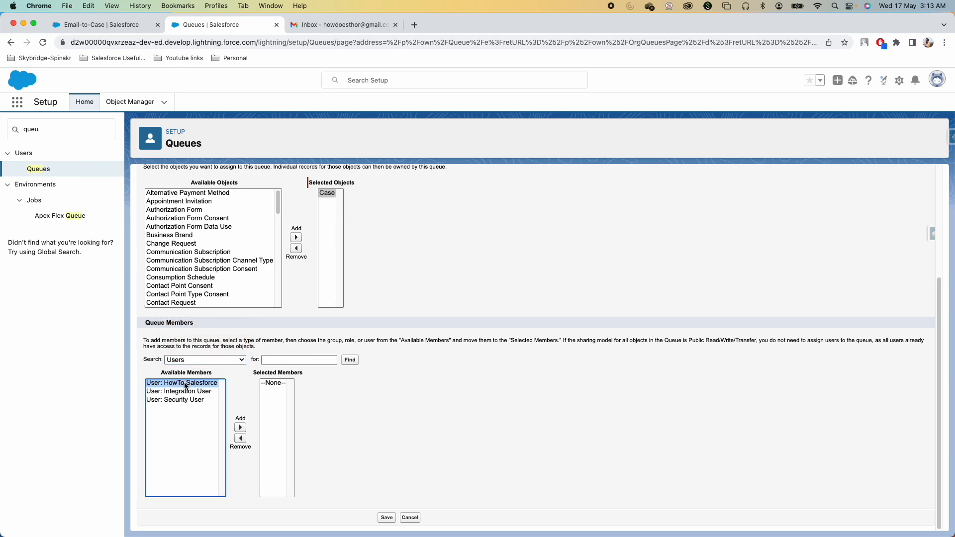
pyautogui.click(241, 427)
pyautogui.click(185, 383)
pyautogui.click(228, 427)
pyautogui.click(187, 384)
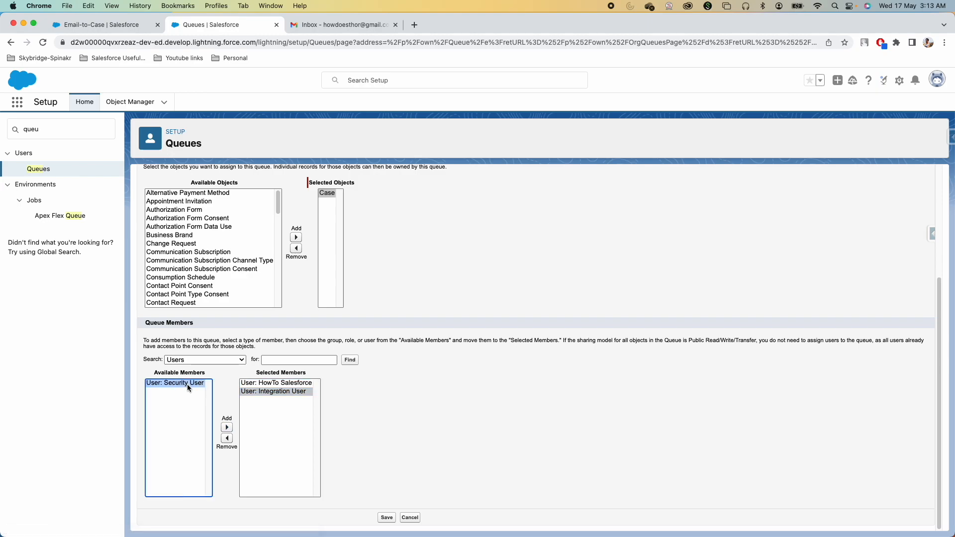
pyautogui.click(227, 428)
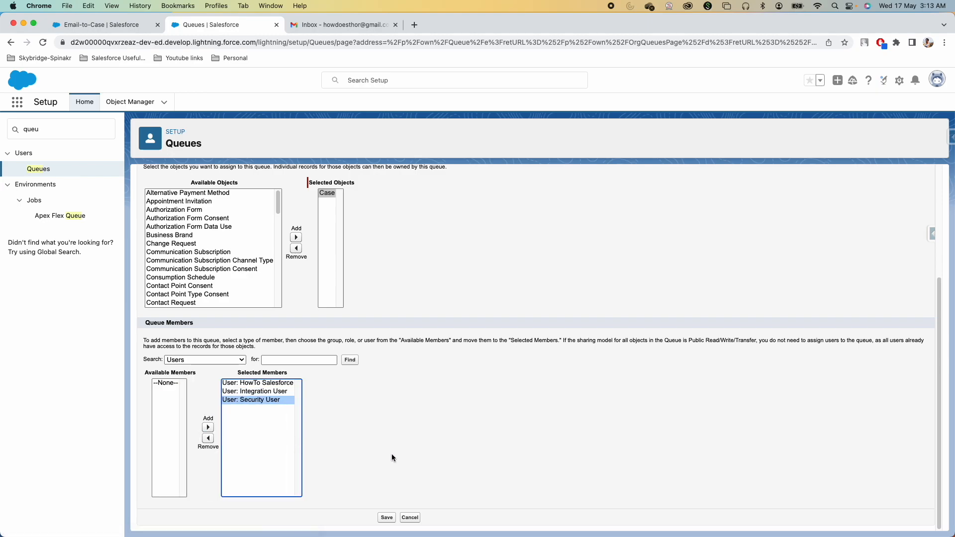
# Save the CustomerSupport queue, review its details, and return to the routing address form.
pyautogui.click(387, 518)
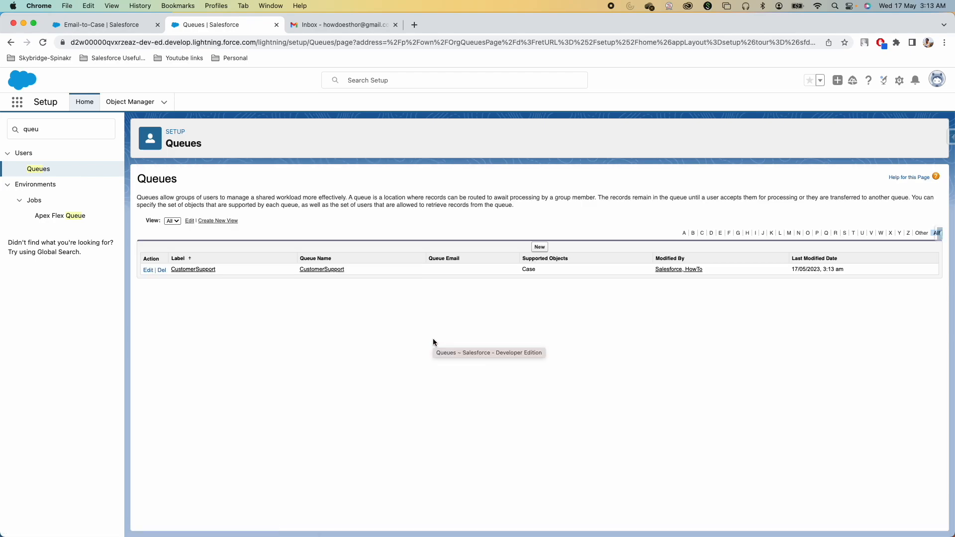
pyautogui.click(190, 270)
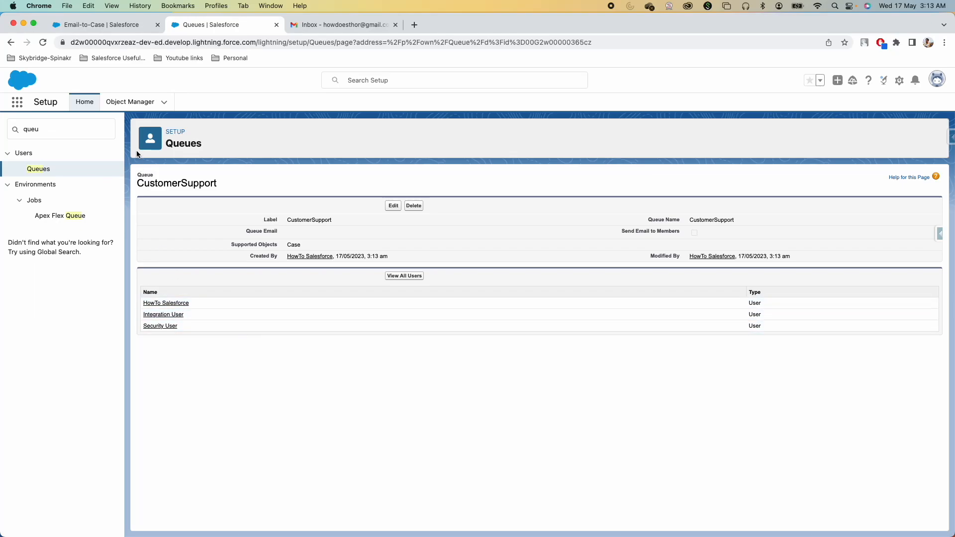
pyautogui.click(113, 25)
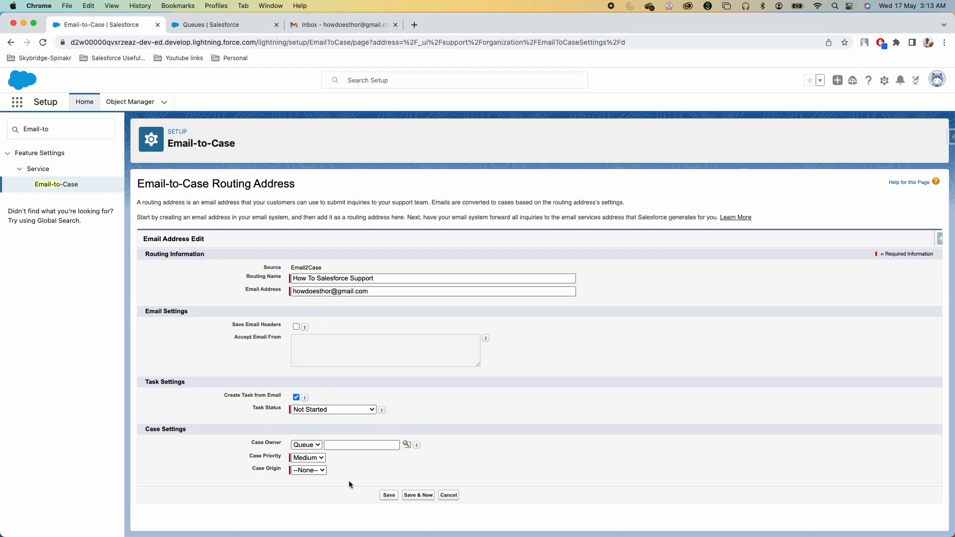
# Set Case Owner to the CustomerSupport queue, keep Priority Medium, set Case Origin to Email, and save.
pyautogui.click(407, 445)
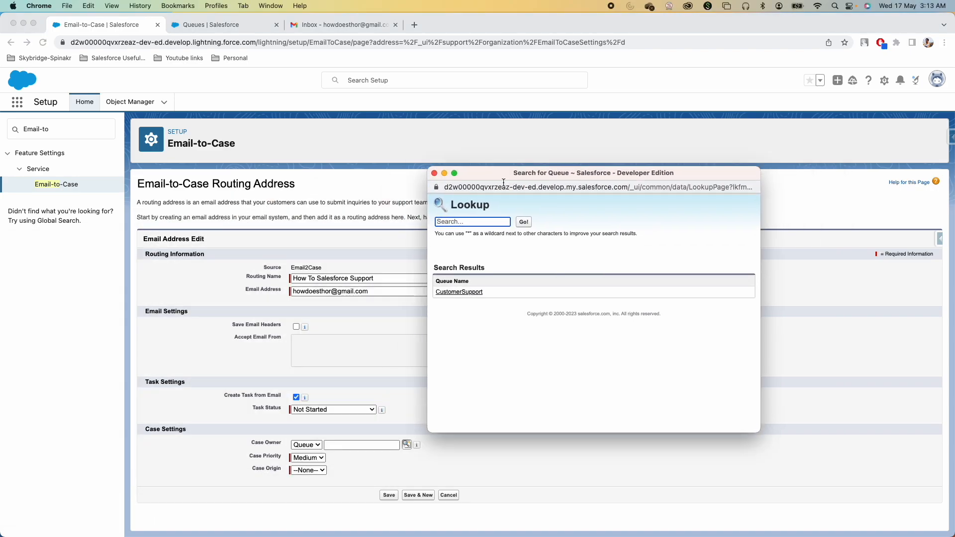
pyautogui.click(469, 294)
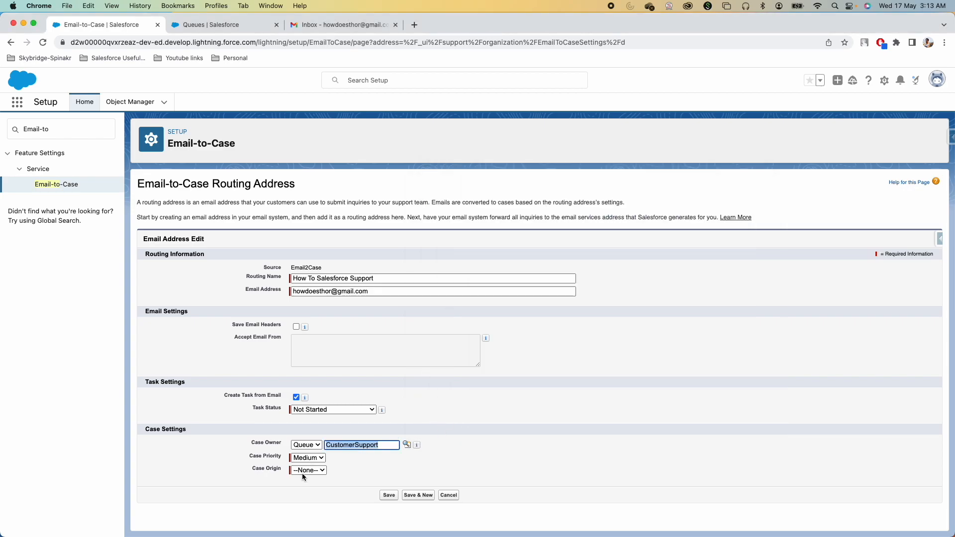
pyautogui.click(315, 458)
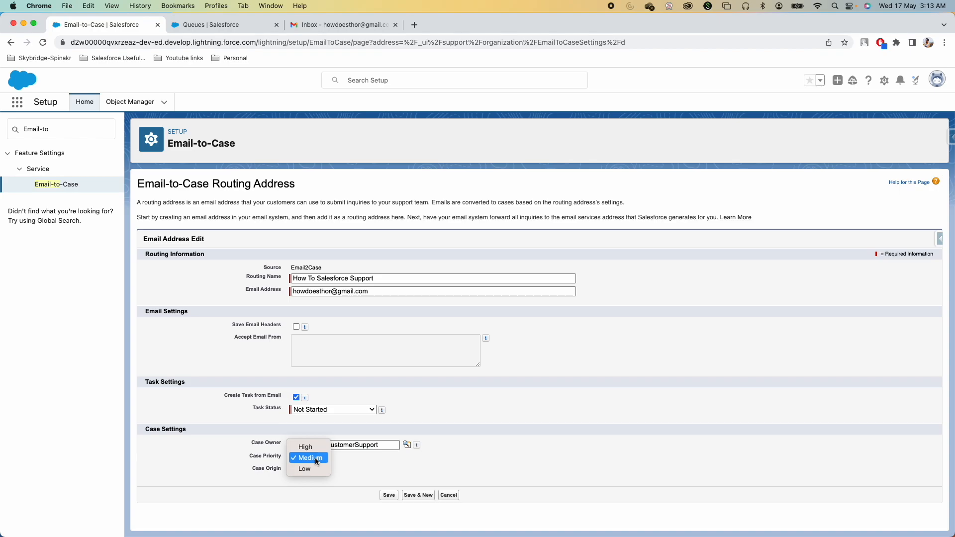
pyautogui.click(315, 457)
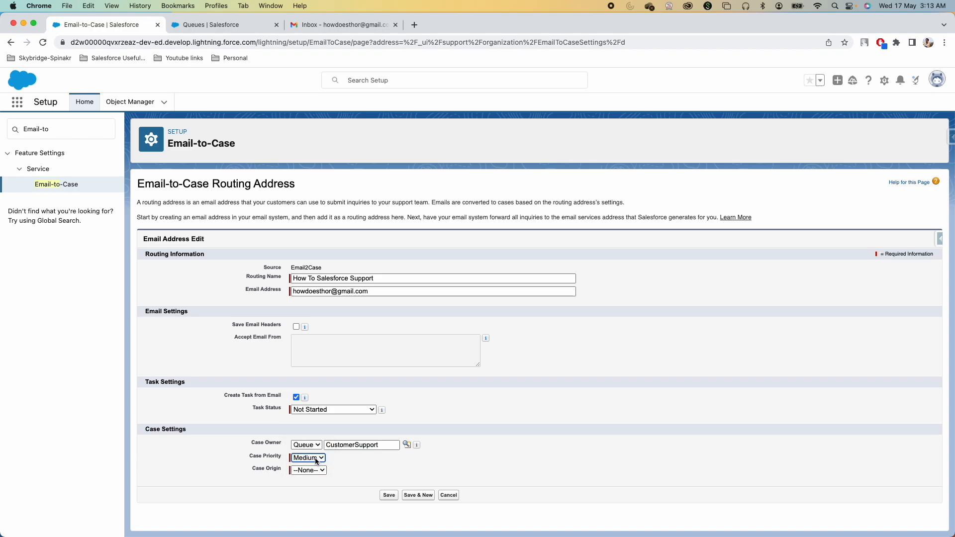
pyautogui.click(310, 471)
pyautogui.click(389, 495)
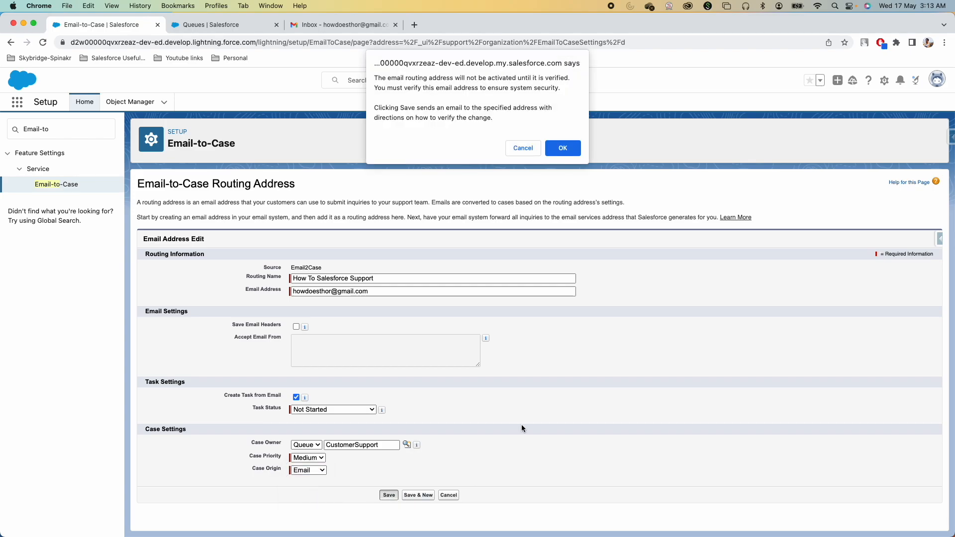
# Accept the email-verification notice to save the How To Salesforce Support routing address.
pyautogui.click(562, 150)
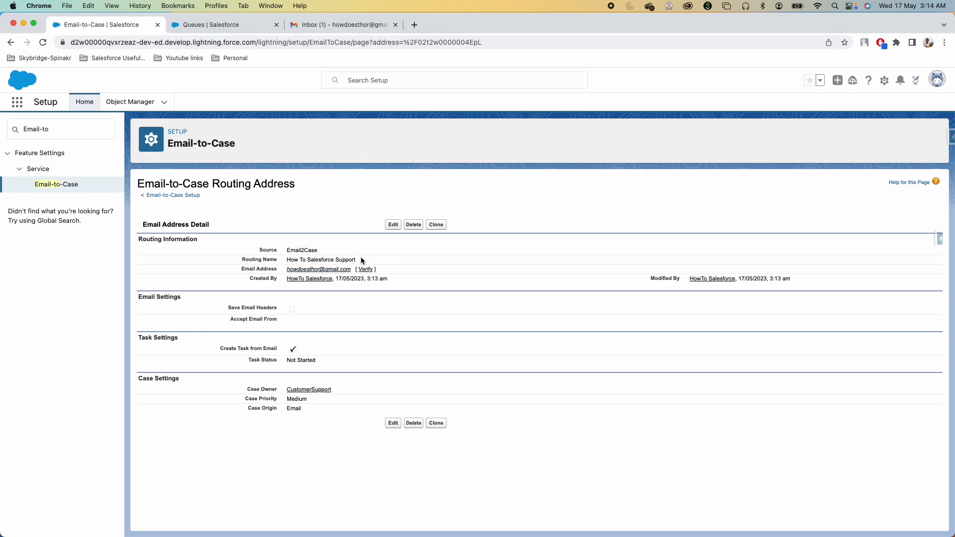
# Open the Salesforce verification email in Gmail, follow its link to verify, then return to Email-to-Case setup.
pyautogui.click(350, 28)
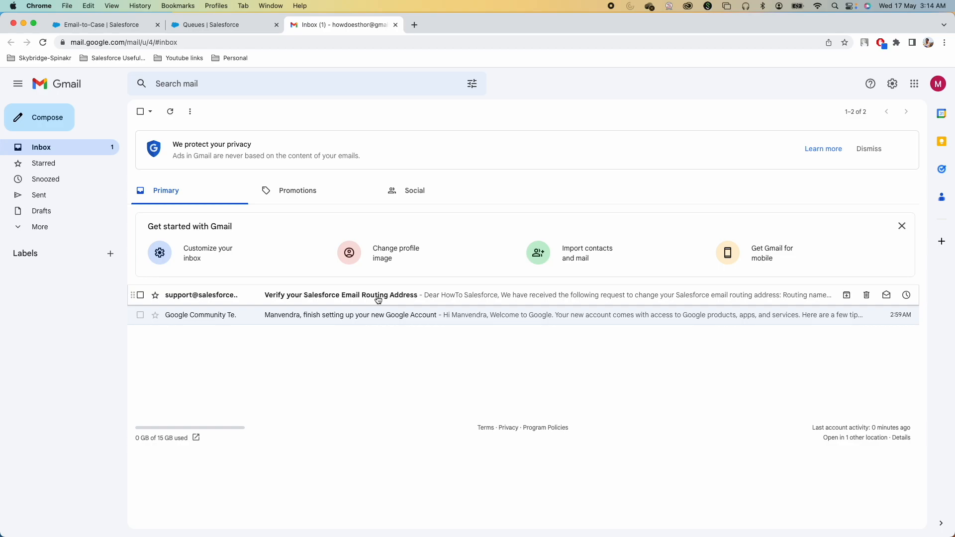
pyautogui.click(378, 300)
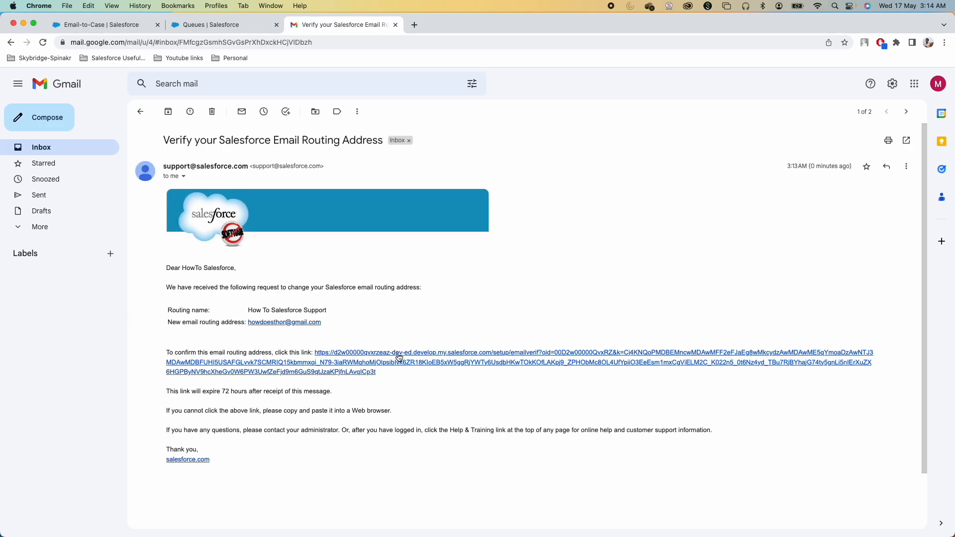
pyautogui.click(398, 359)
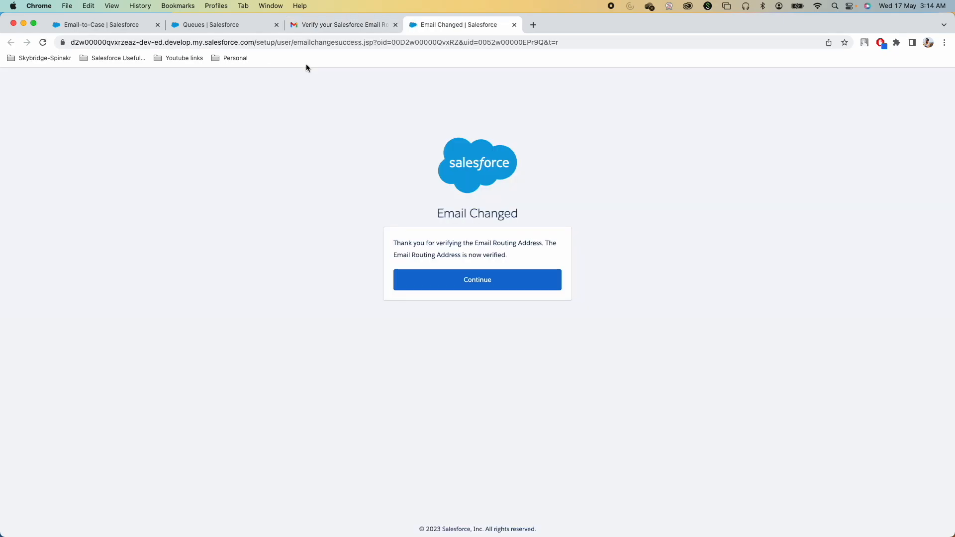
pyautogui.click(469, 286)
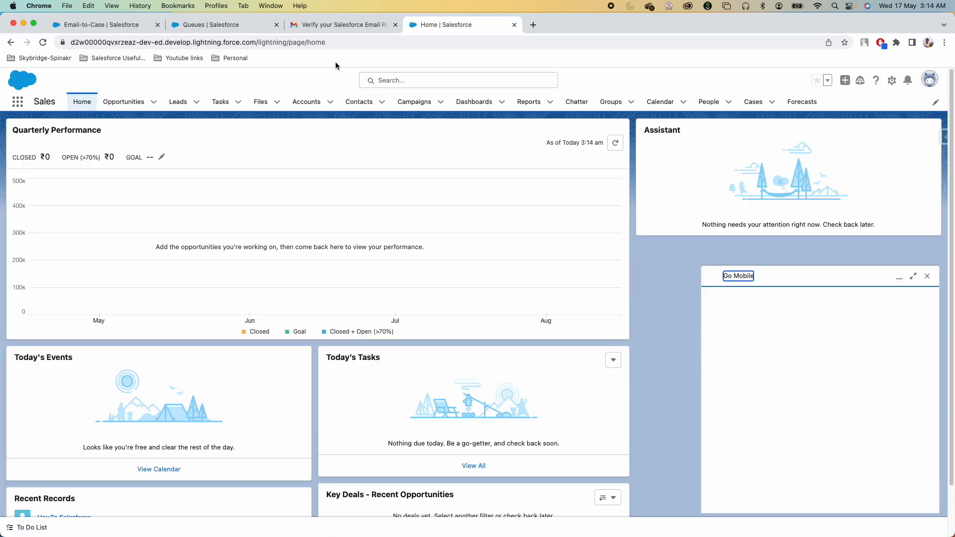
pyautogui.click(340, 25)
pyautogui.click(236, 24)
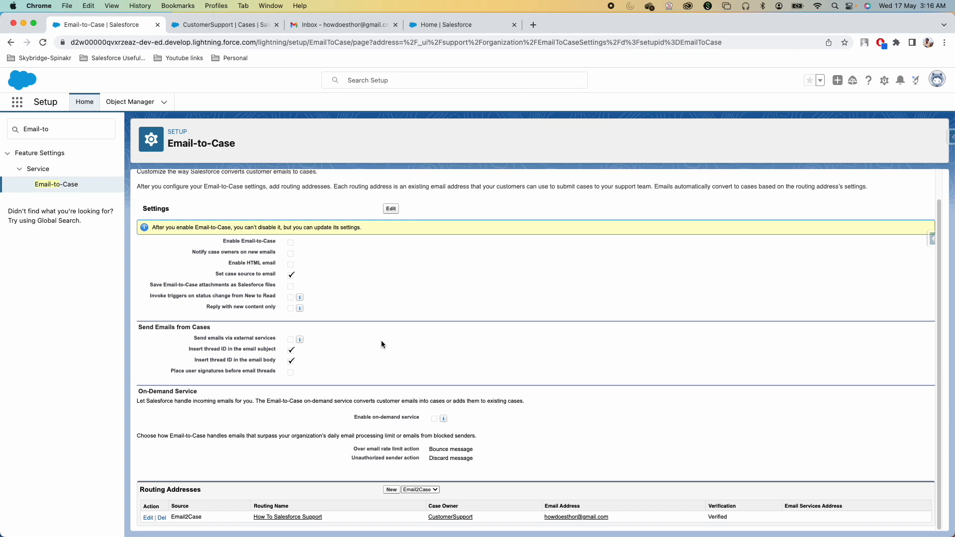
# Edit Email-to-Case Settings to enable Email-to-Case, HTML email, and sending emails via external services.
pyautogui.click(391, 209)
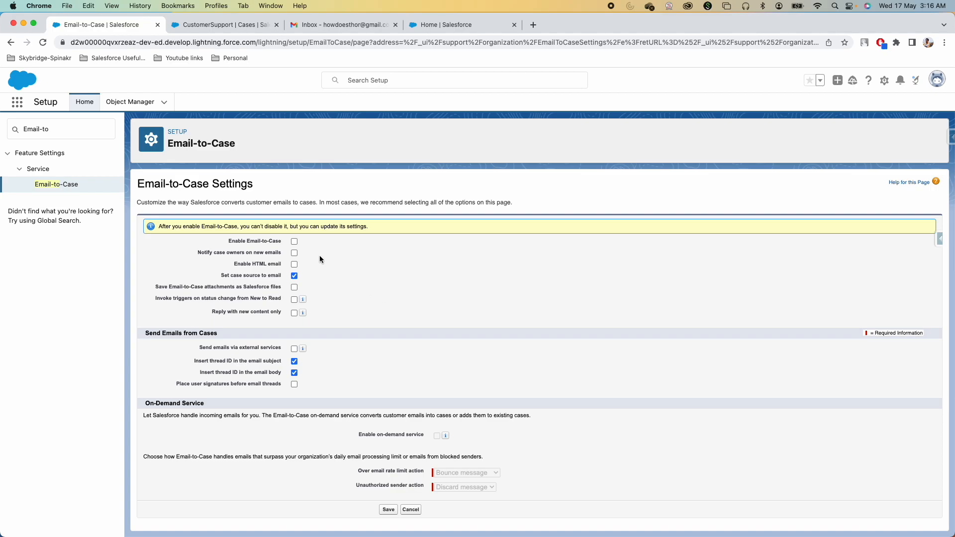
pyautogui.click(295, 242)
pyautogui.click(294, 265)
pyautogui.moveTo(302, 349)
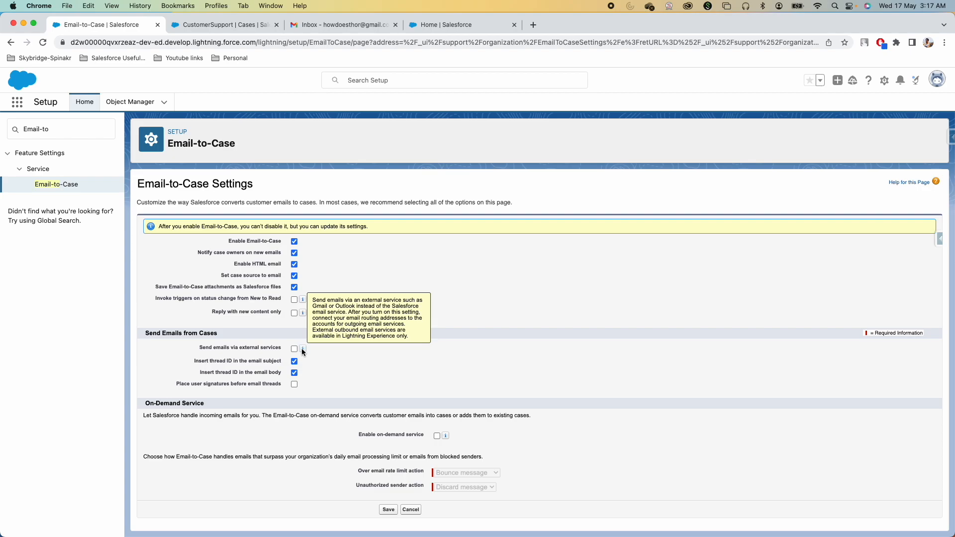
pyautogui.click(294, 349)
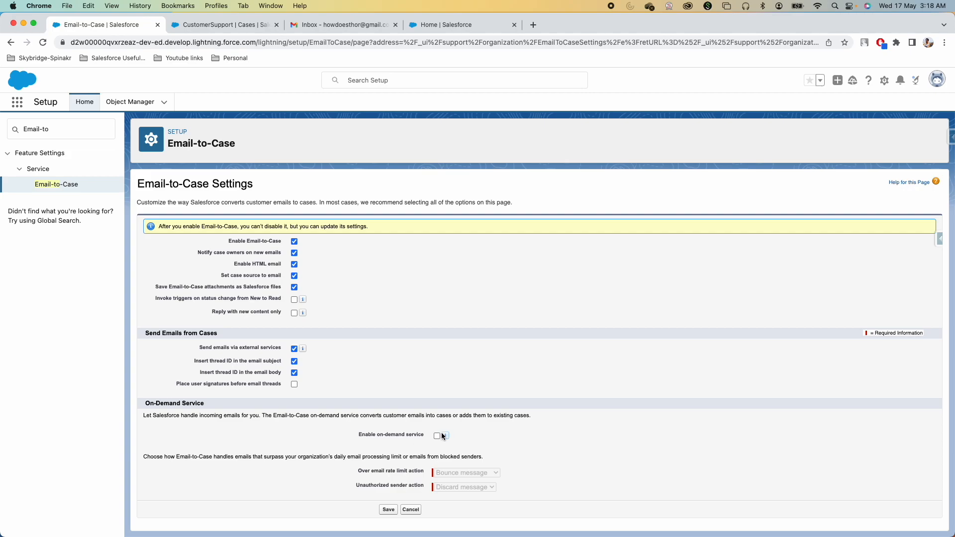
pyautogui.moveTo(446, 437)
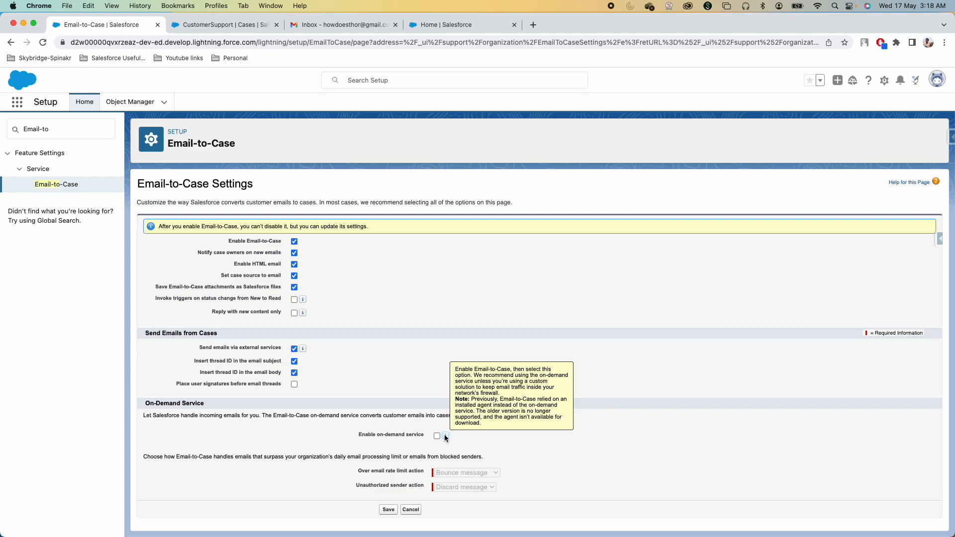
# Enable on-demand service, bounce over-limit emails, discard unauthorized senders' messages, and save the settings.
pyautogui.click(437, 437)
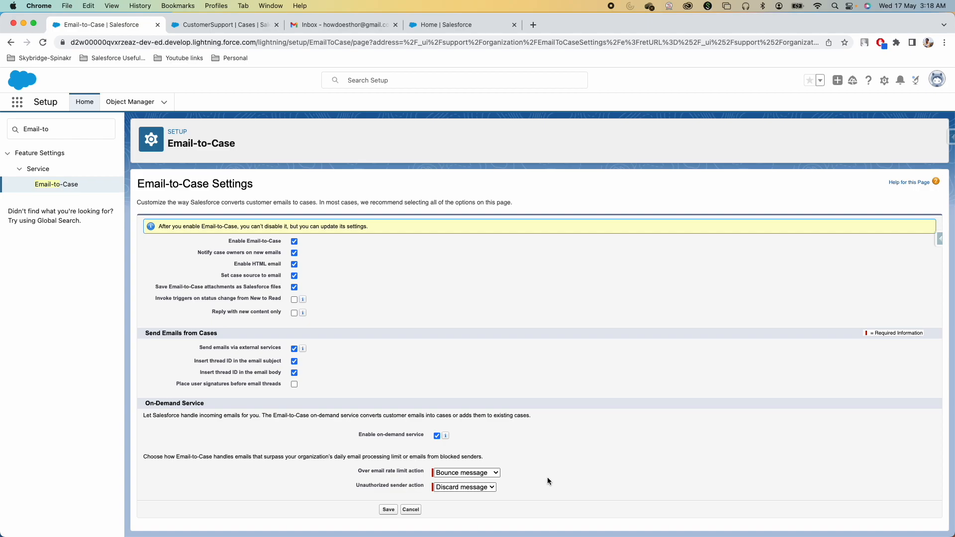
pyautogui.click(482, 473)
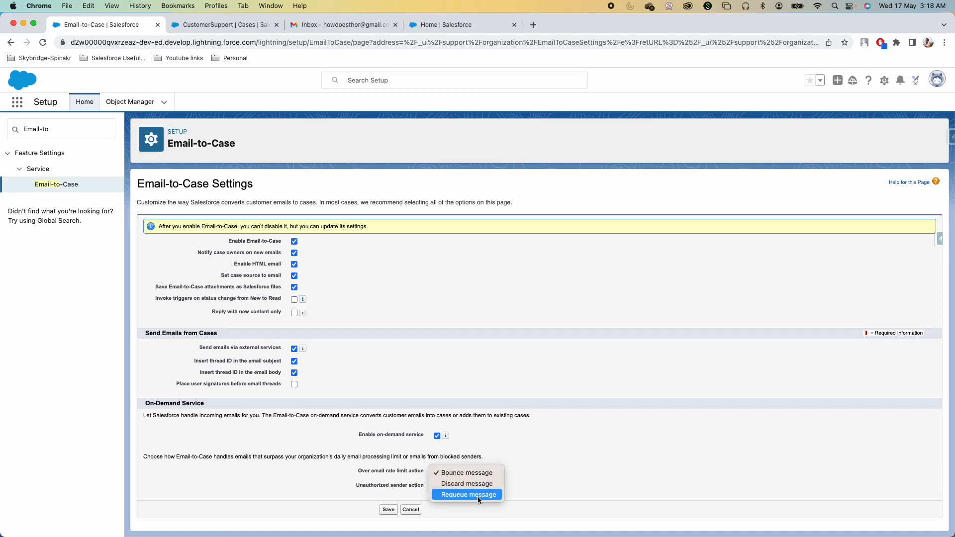
pyautogui.click(464, 474)
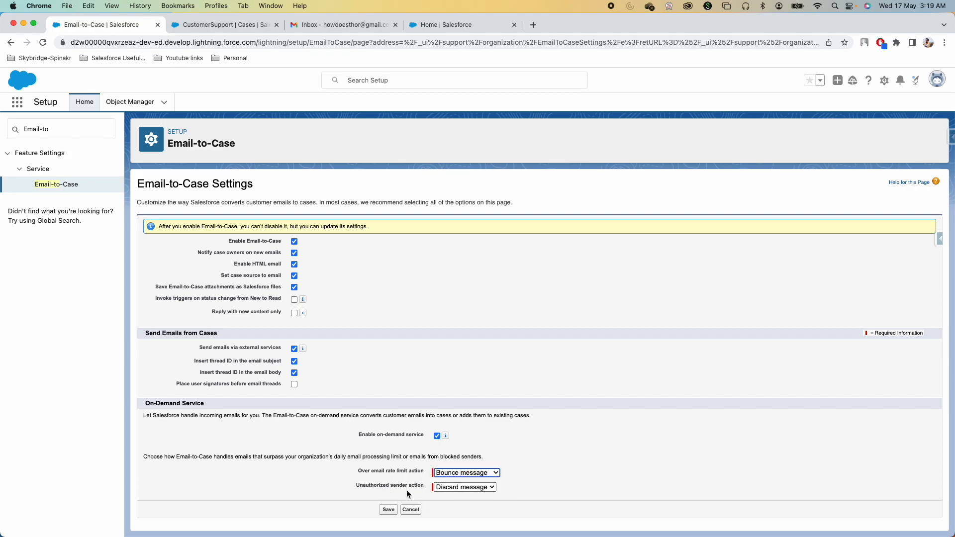
pyautogui.click(466, 489)
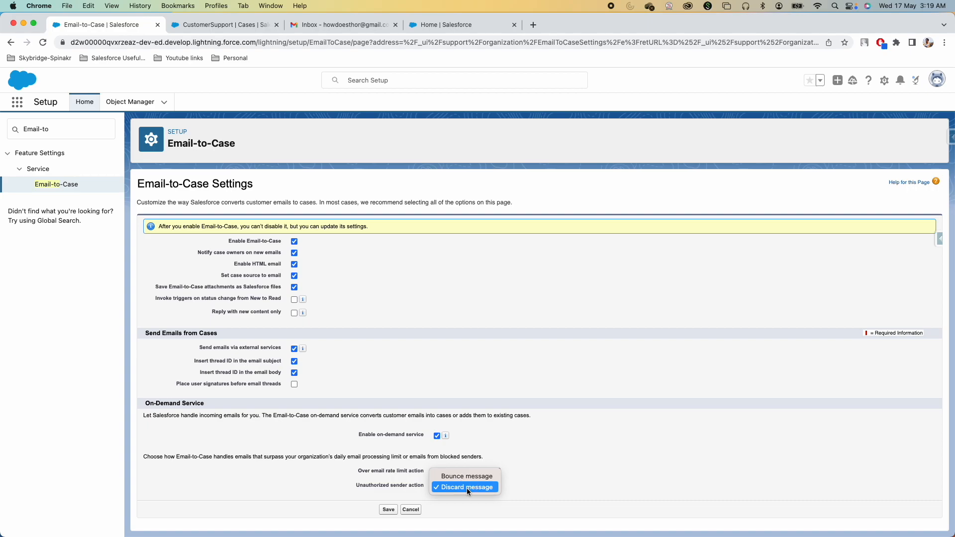
pyautogui.click(467, 488)
pyautogui.click(389, 510)
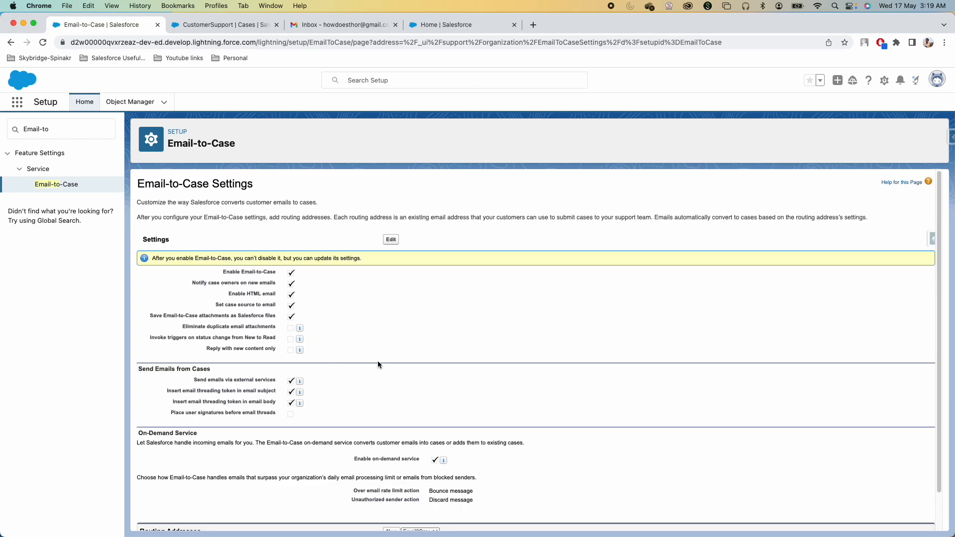
# Check the Gmail inbox and the CustomerSupport case list, then return to Email-to-Case setup.
pyautogui.scroll(-2, 383, 368)
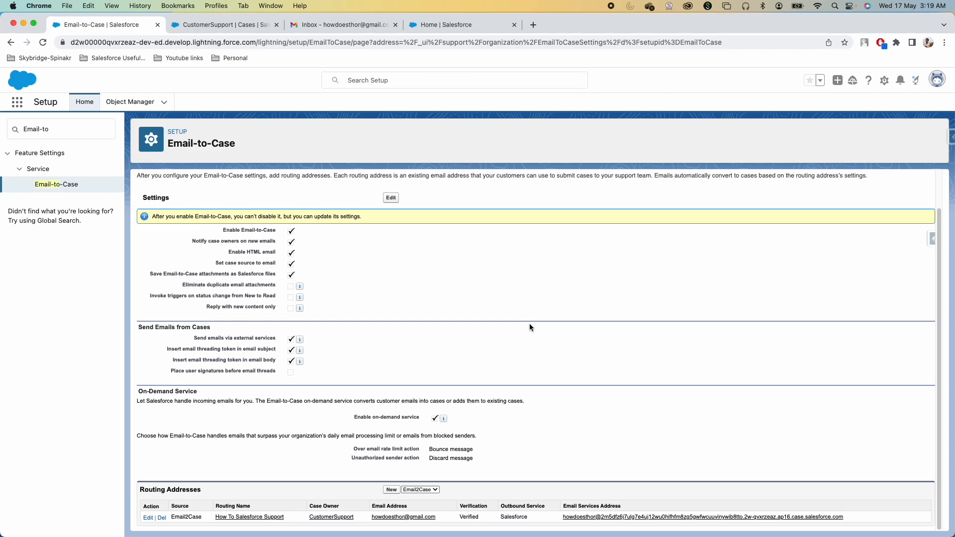
pyautogui.click(336, 25)
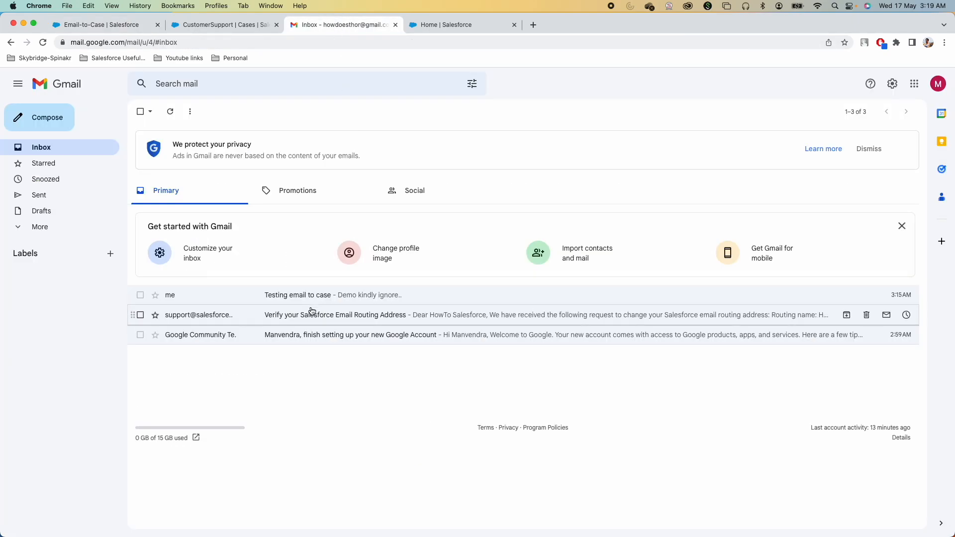
pyautogui.click(190, 24)
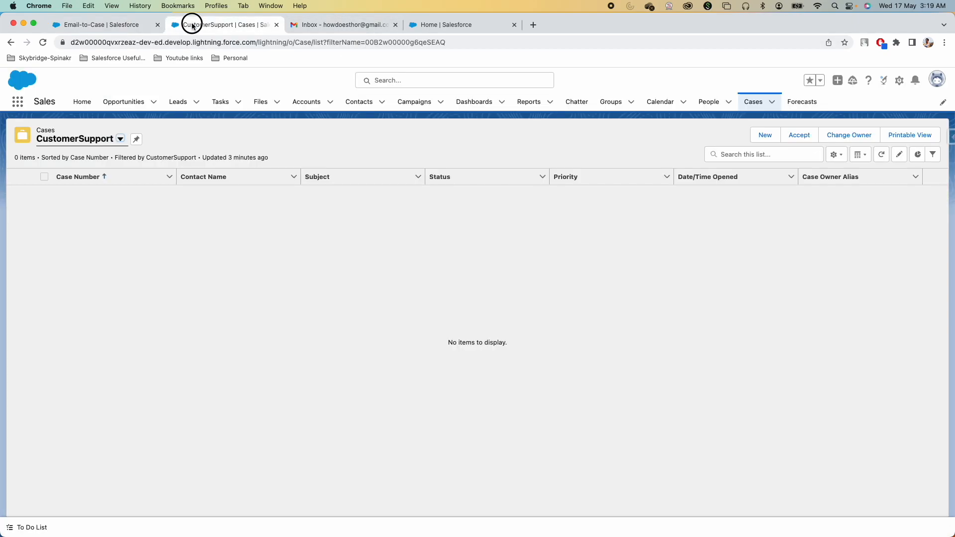
pyautogui.click(133, 24)
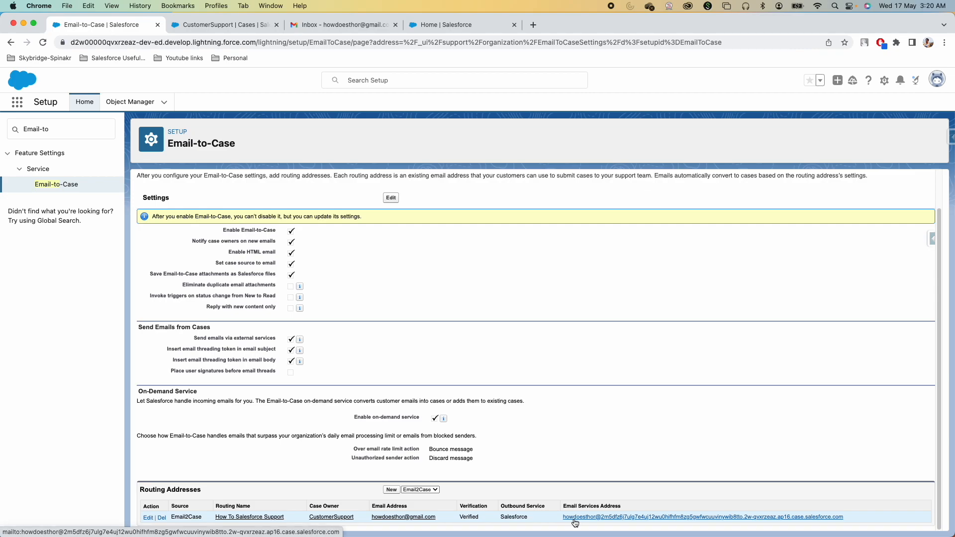
# Copy the routing address's Email Services Address and go to the Gmail inbox.
pyautogui.moveTo(854, 520); pyautogui.dragTo(559, 521)
pyautogui.press('super+c')
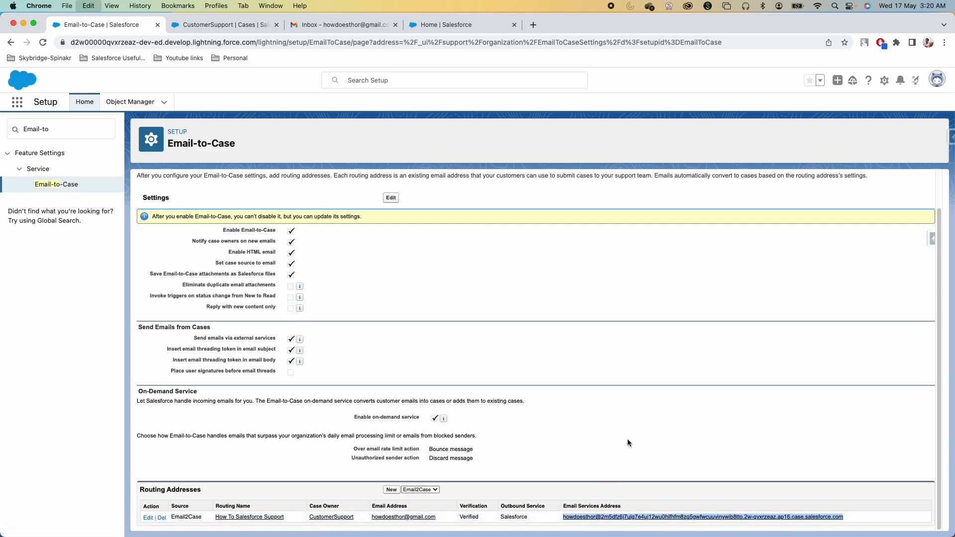
pyautogui.click(313, 24)
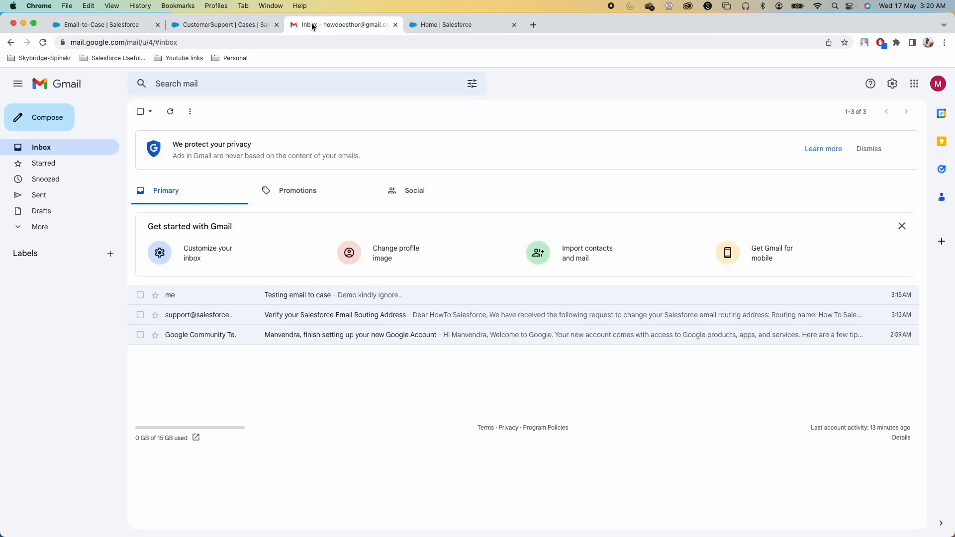
# Send an email with subject 'test' to the pasted Salesforce Email Services Address.
pyautogui.click(48, 119)
pyautogui.press('super+v')
pyautogui.click(676, 289)
pyautogui.write('tst')
pyautogui.press('BackSpace')
pyautogui.press('BackSpace')
pyautogui.write('est')
pyautogui.click(679, 310)
pyautogui.write('tst')
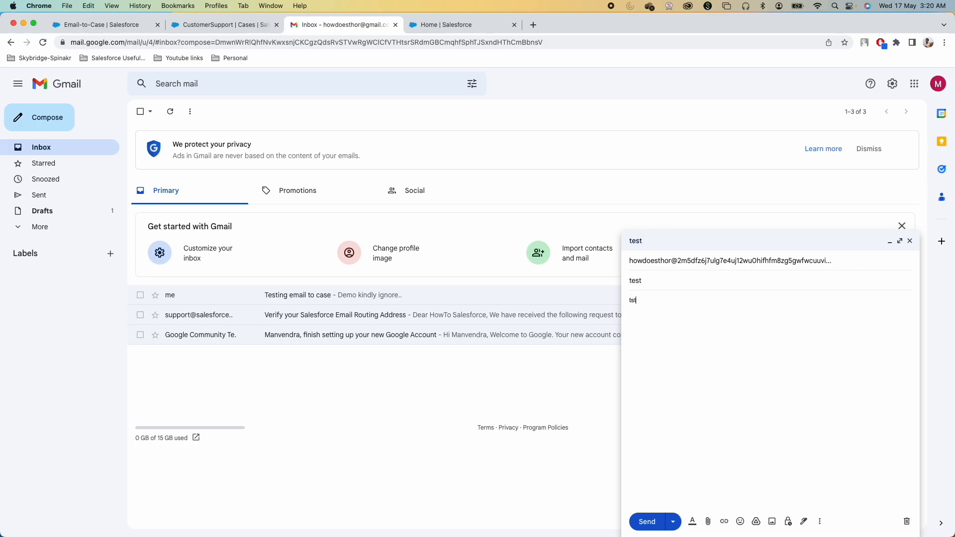
pyautogui.write('st')
pyautogui.click(647, 521)
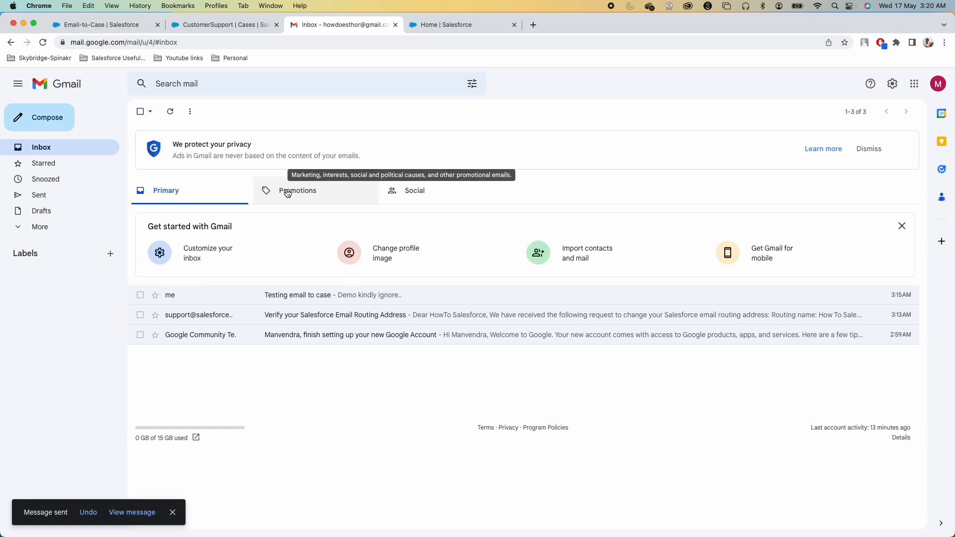
pyautogui.click(213, 25)
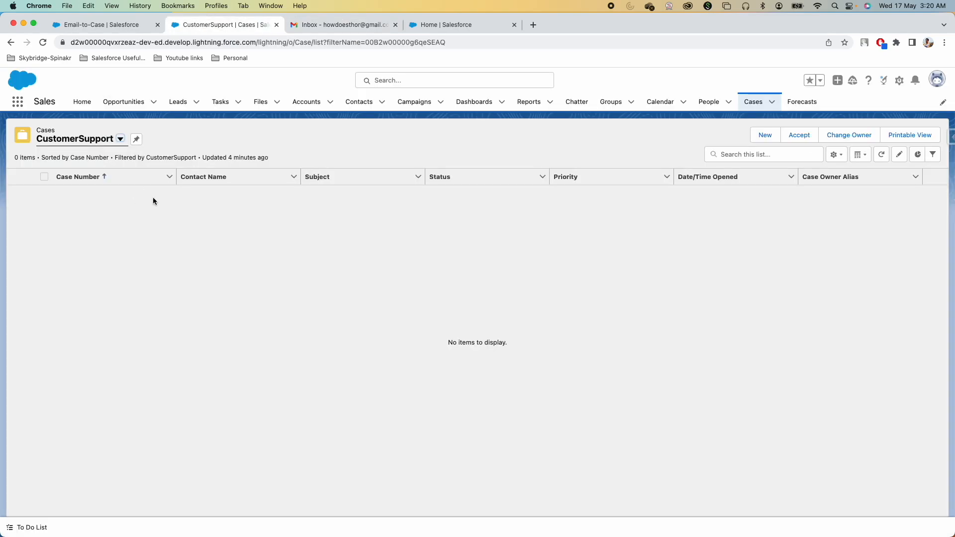
pyautogui.click(42, 42)
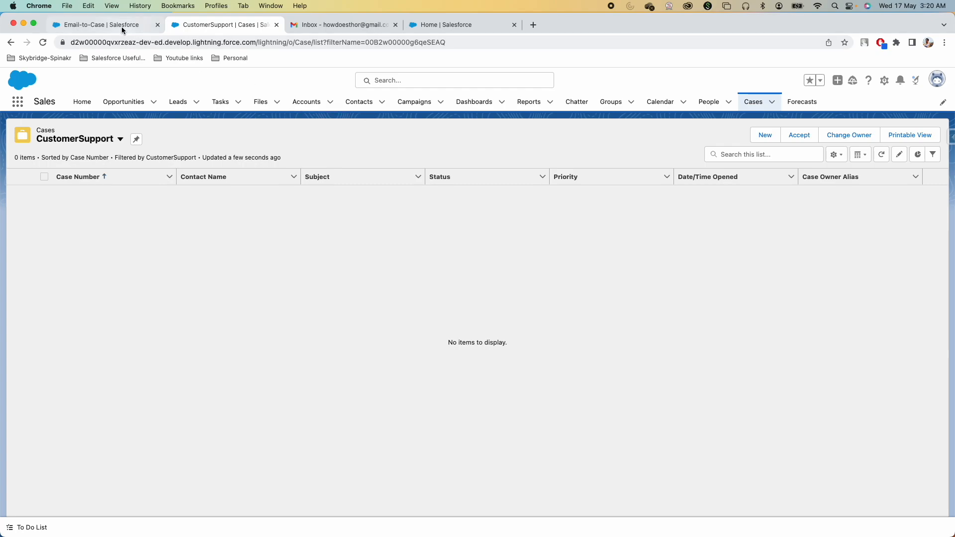
pyautogui.click(319, 31)
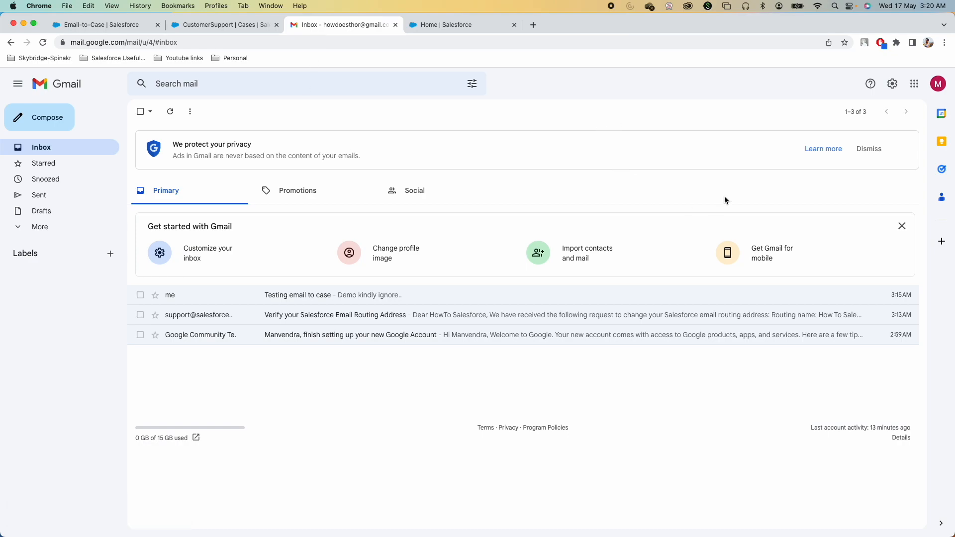
# In Gmail's Forwarding and POP/IMAP settings, try adding the pasted Salesforce address, which gets rejected.
pyautogui.click(893, 84)
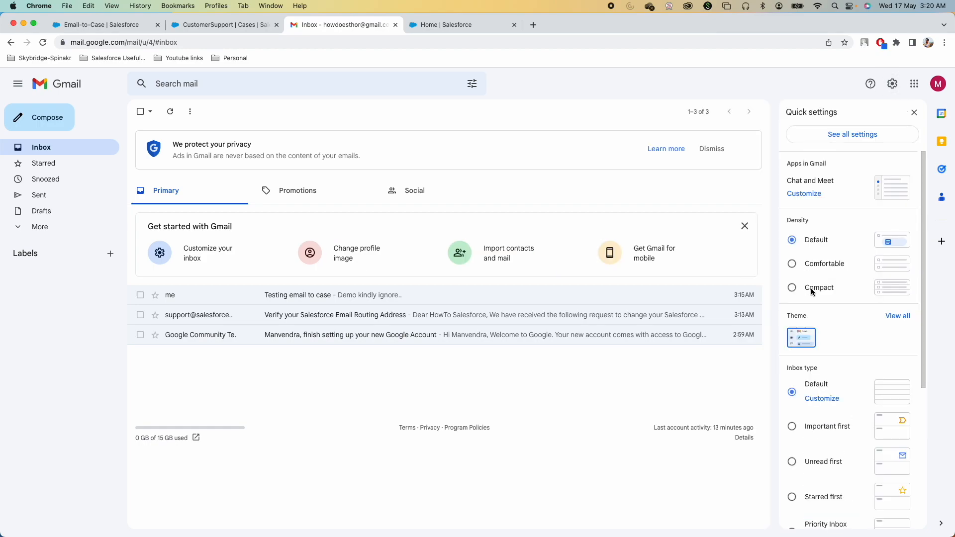
pyautogui.scroll(-5, 839, 367)
pyautogui.scroll(5, 839, 366)
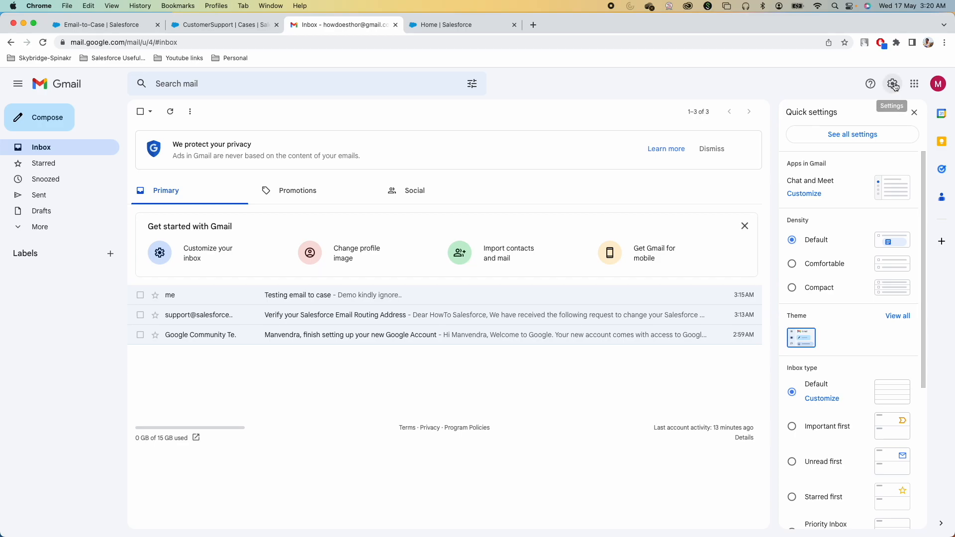
pyautogui.click(804, 132)
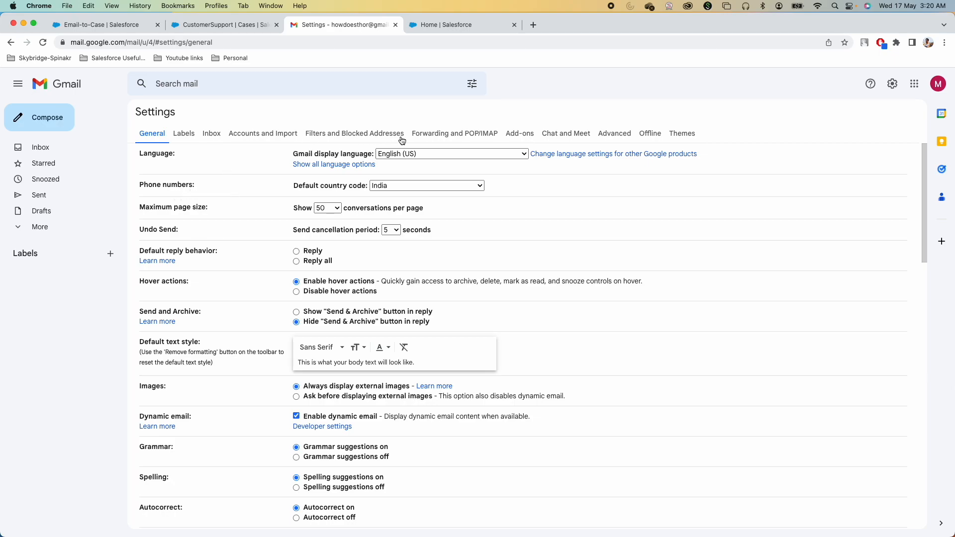
pyautogui.click(451, 136)
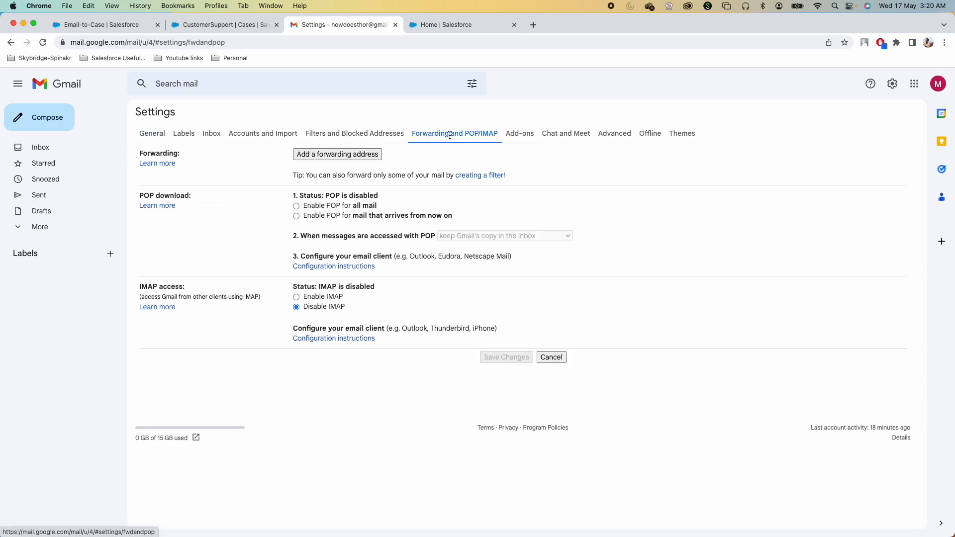
pyautogui.click(337, 155)
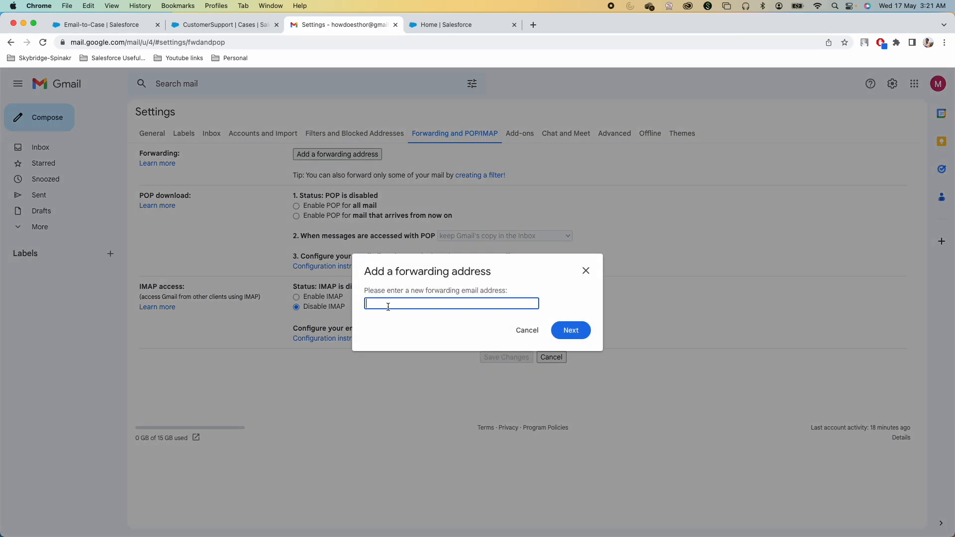
pyautogui.press('super+v')
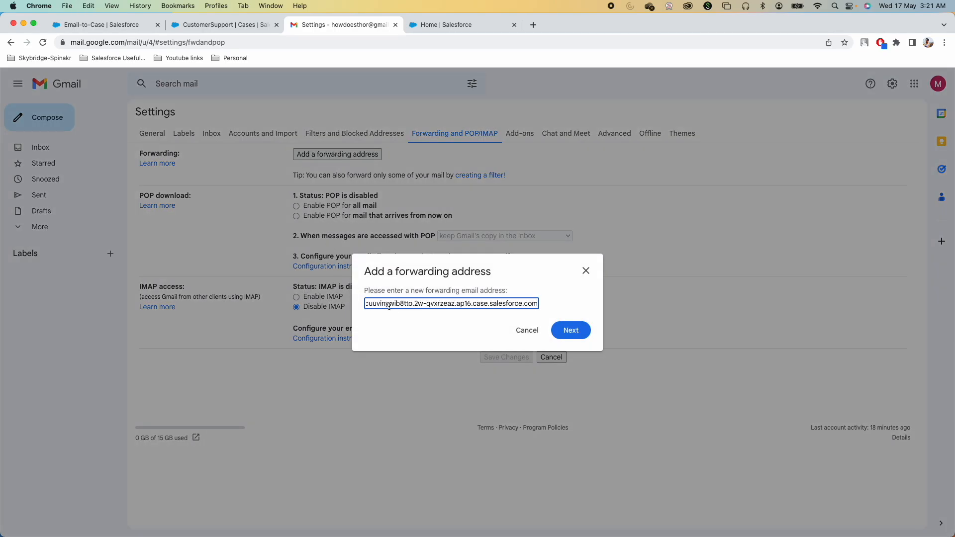
pyautogui.click(577, 334)
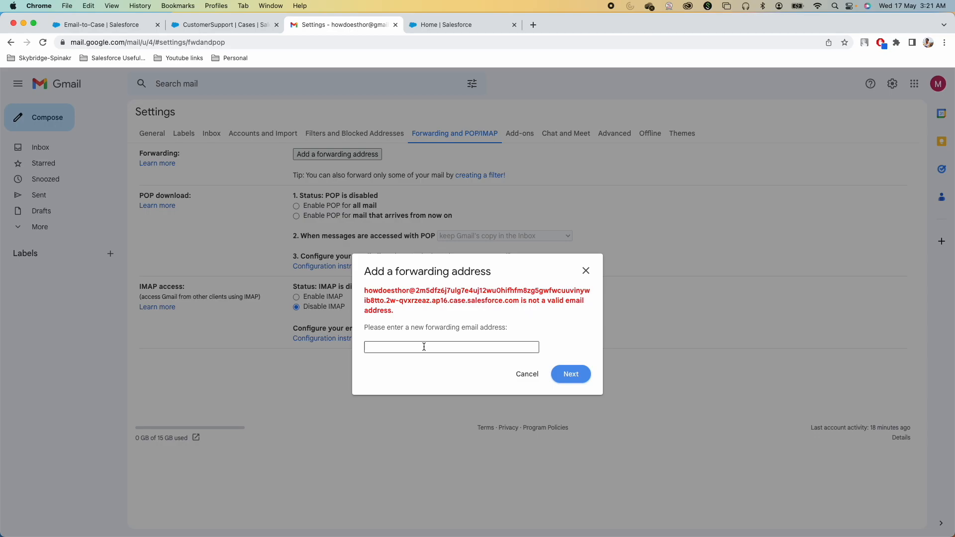
pyautogui.click(526, 375)
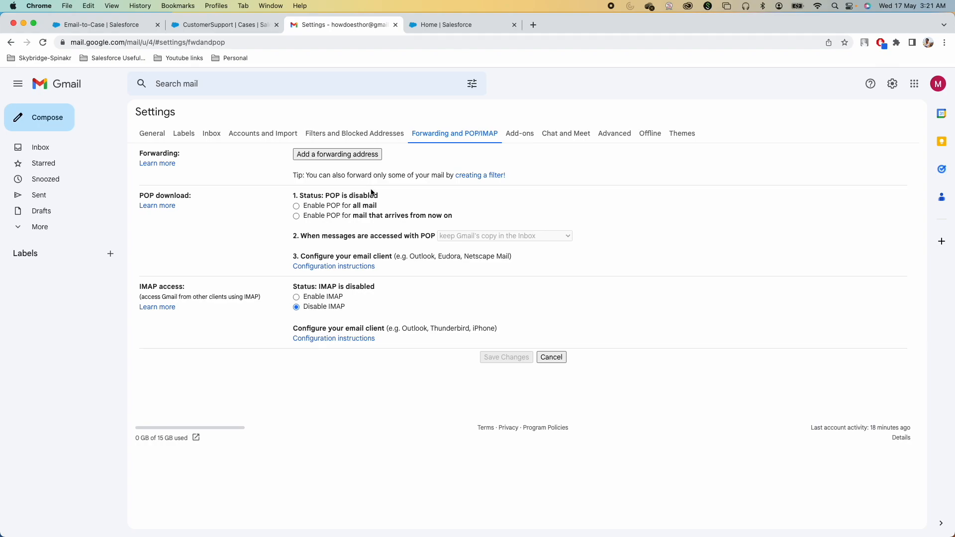
# Re-add the forwarding address without the stray leading space and proceed with the confirmation.
pyautogui.click(342, 156)
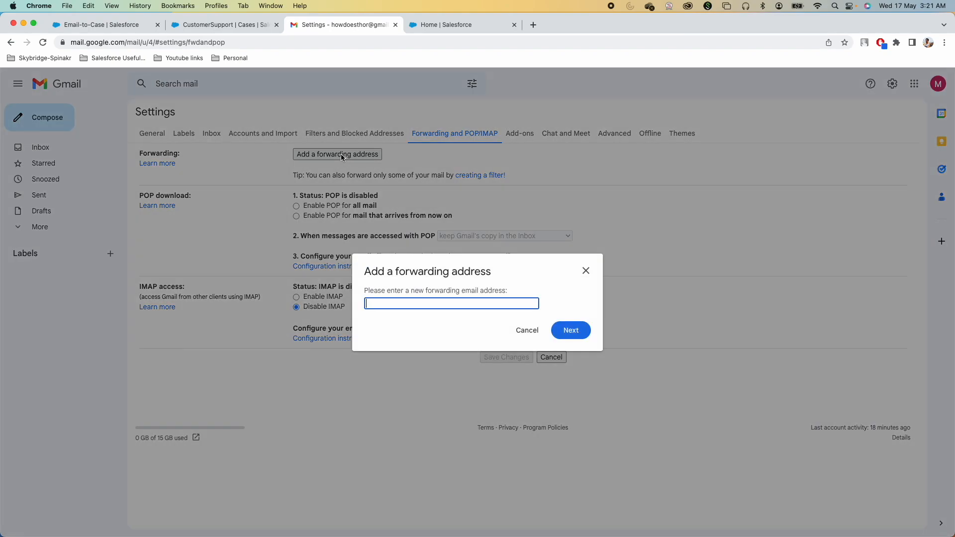
pyautogui.press('super+v')
pyautogui.click(394, 304)
pyautogui.press('Left')
pyautogui.press('Left')
pyautogui.press('Left')
pyautogui.press('Left')
pyautogui.press('Left')
pyautogui.press('Left')
pyautogui.press('Left')
pyautogui.press('Left')
pyautogui.press('Left')
pyautogui.press('Left')
pyautogui.press('Left')
pyautogui.press('Left')
pyautogui.press('Left')
pyautogui.press('Left')
pyautogui.press('Left')
pyautogui.press('Left')
pyautogui.press('Left')
pyautogui.press('Left')
pyautogui.press('Left')
pyautogui.press('Left')
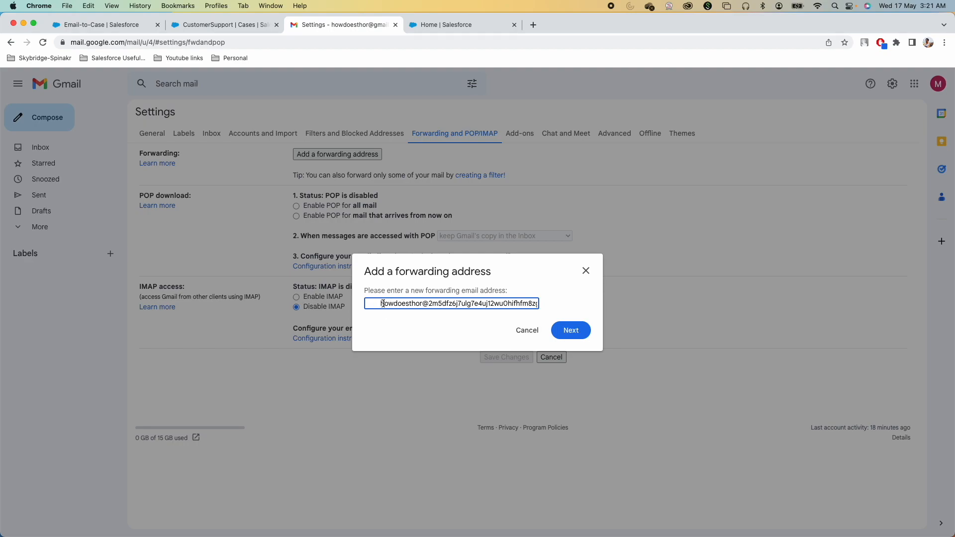
pyautogui.press('BackSpace')
pyautogui.press('BackSpace')
pyautogui.press('BackSpace')
pyautogui.press('BackSpace')
pyautogui.press('BackSpace')
pyautogui.press('BackSpace')
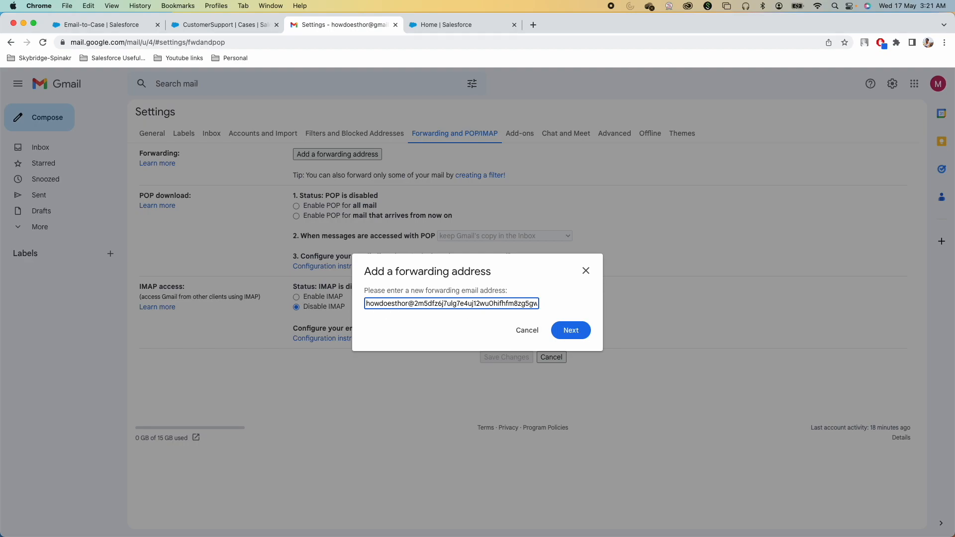
pyautogui.click(568, 330)
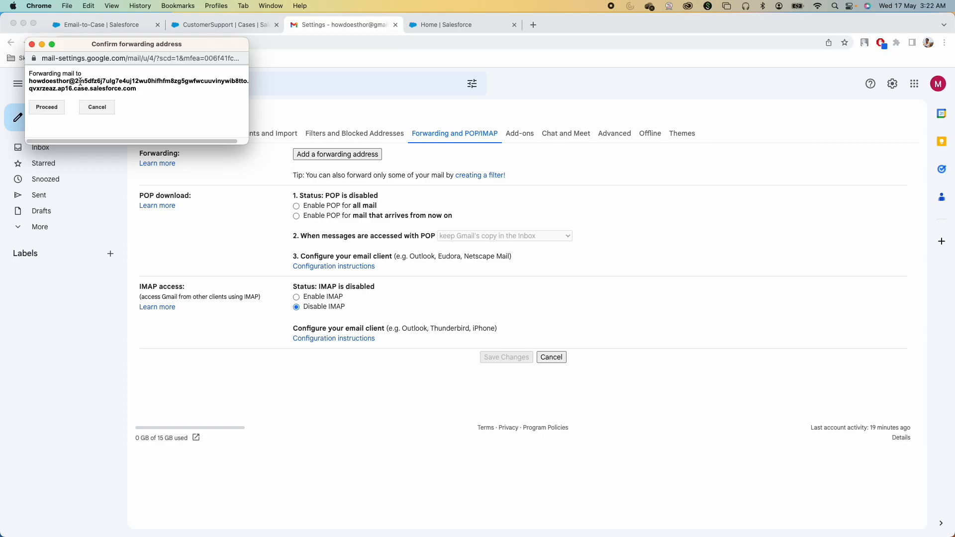
pyautogui.moveTo(92, 49); pyautogui.dragTo(308, 140)
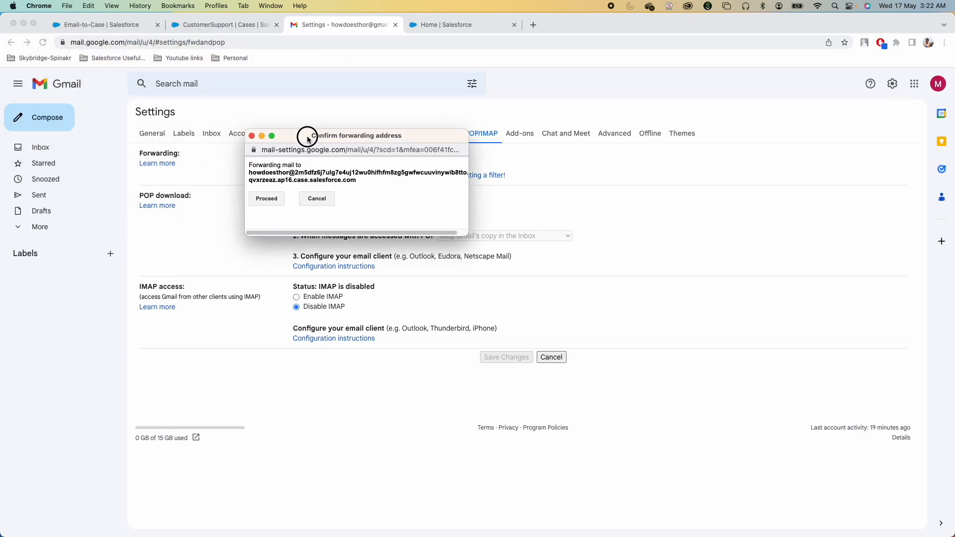
pyautogui.click(264, 202)
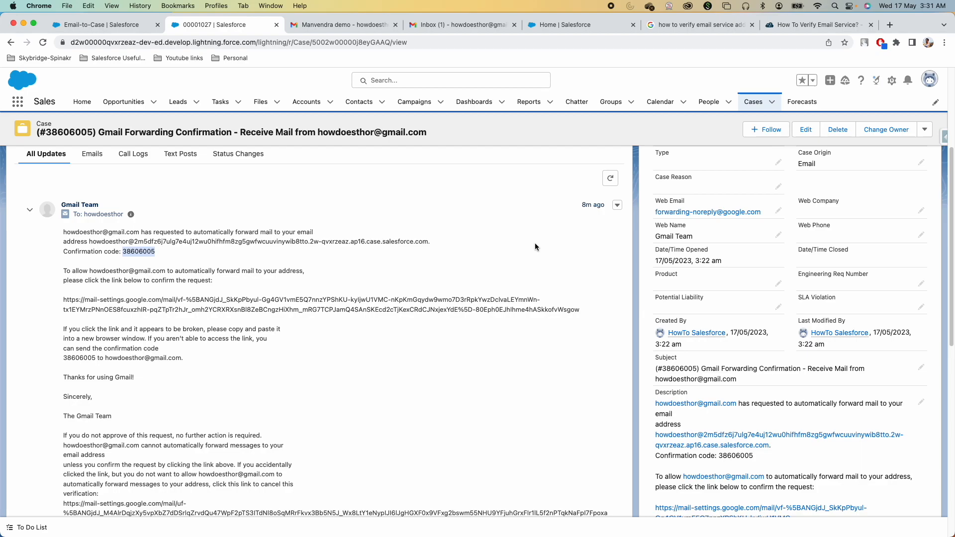
# Return to the Gmail tab.
pyautogui.click(355, 25)
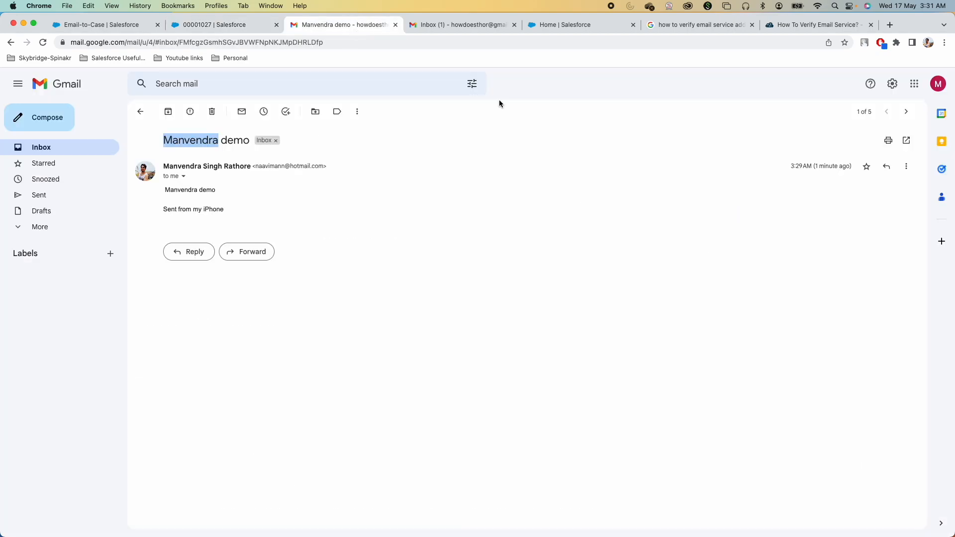
# Open Gmail's Forwarding and POP/IMAP settings and look up the confirmation code in the Salesforce case.
pyautogui.click(458, 30)
pyautogui.click(362, 27)
pyautogui.click(892, 84)
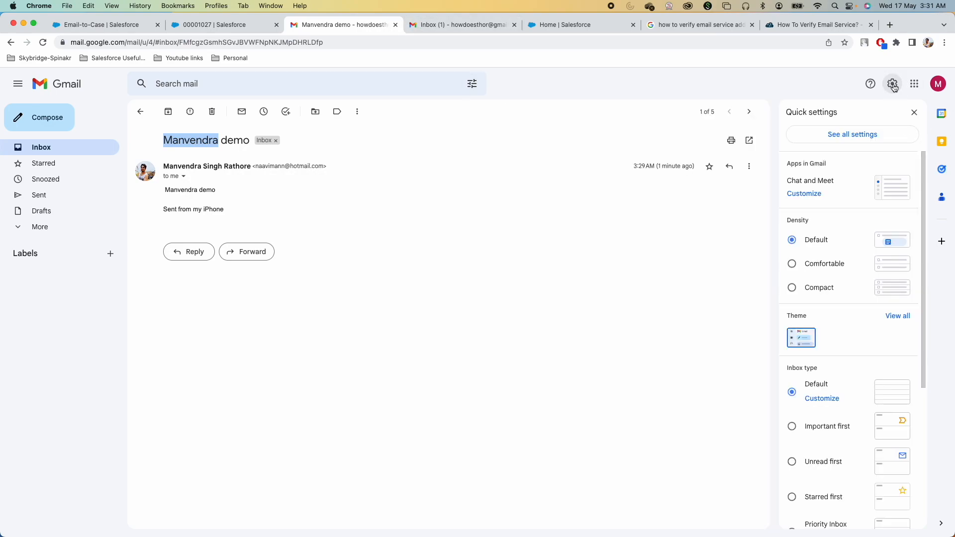
pyautogui.click(852, 135)
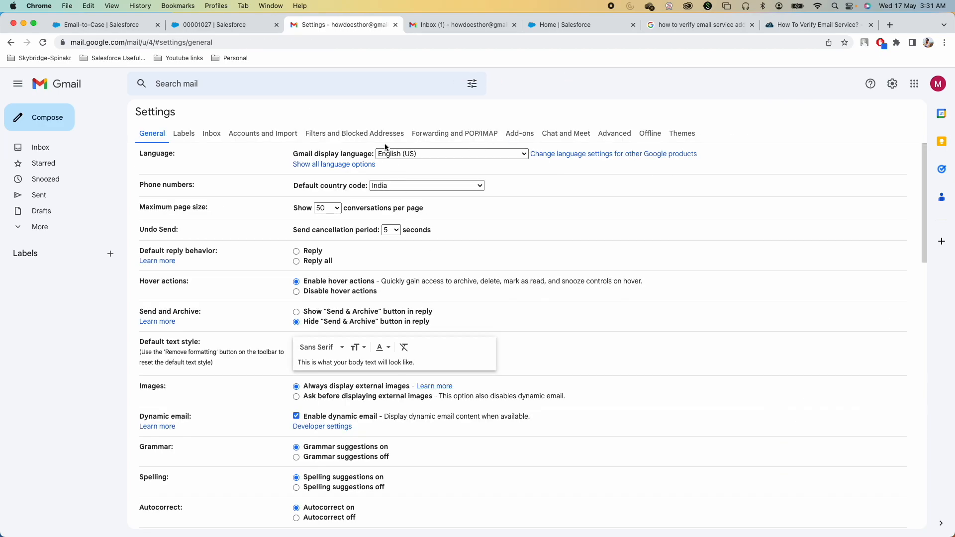
pyautogui.click(450, 135)
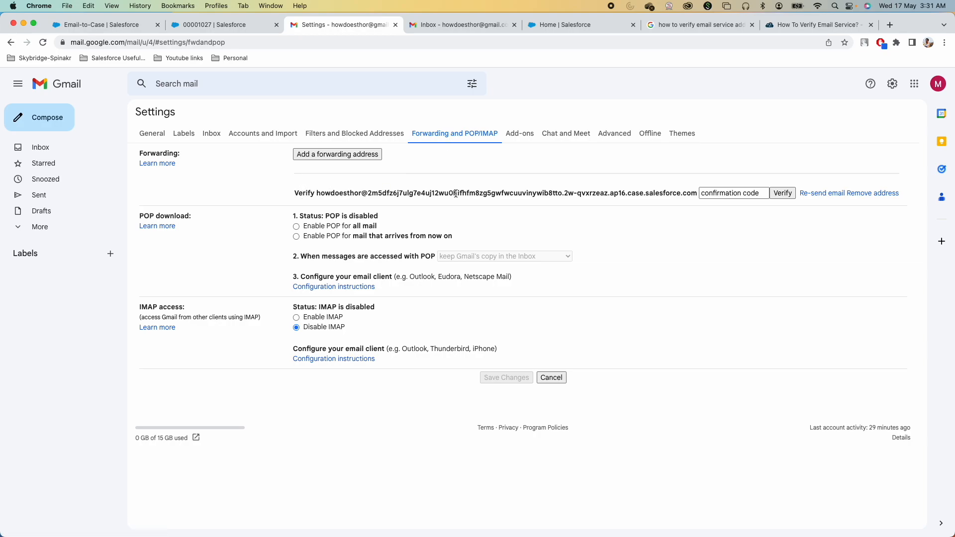
pyautogui.click(736, 193)
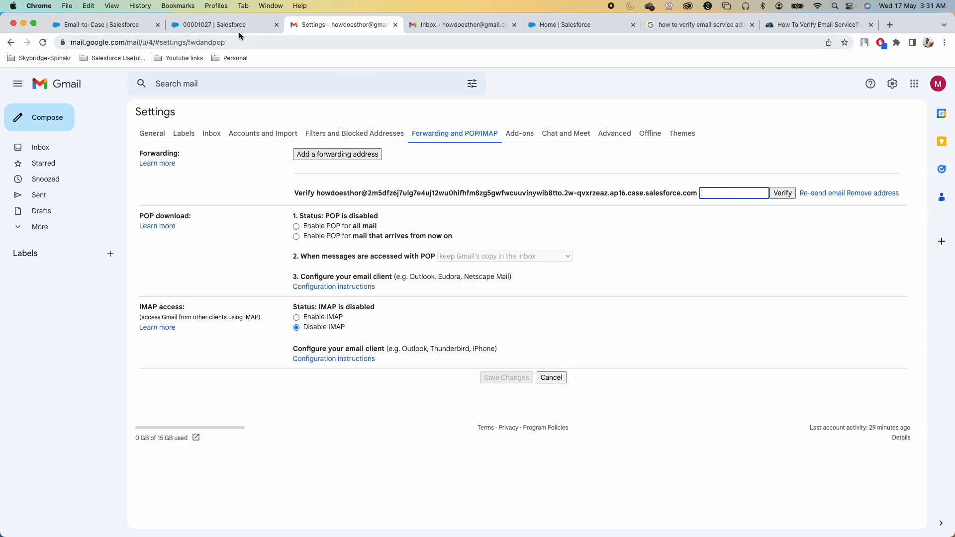
pyautogui.click(222, 26)
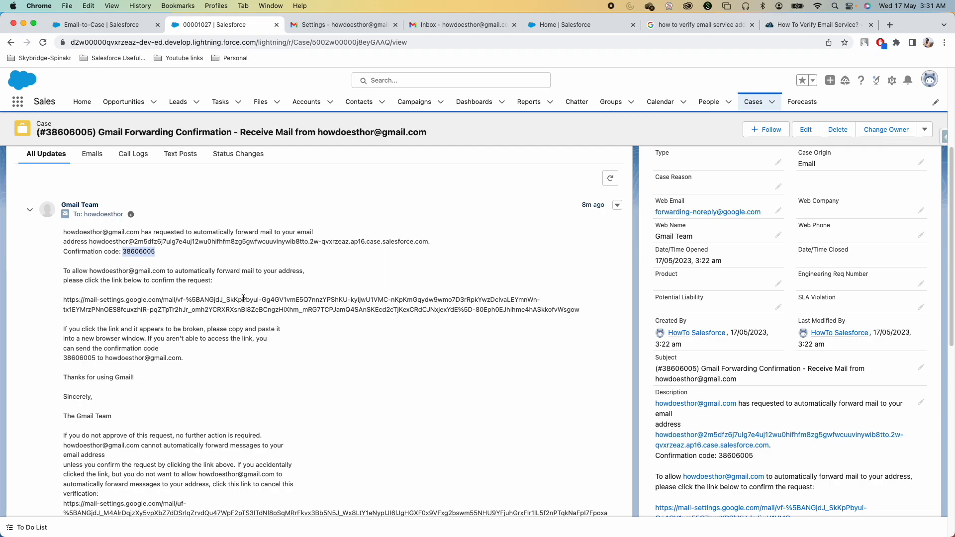
pyautogui.scroll(-3, 225, 321)
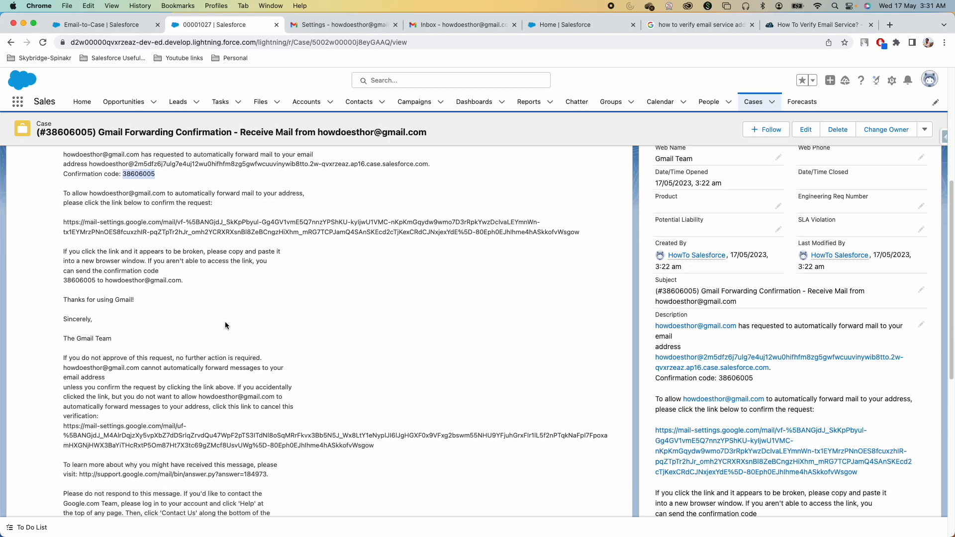
pyautogui.scroll(1, 220, 322)
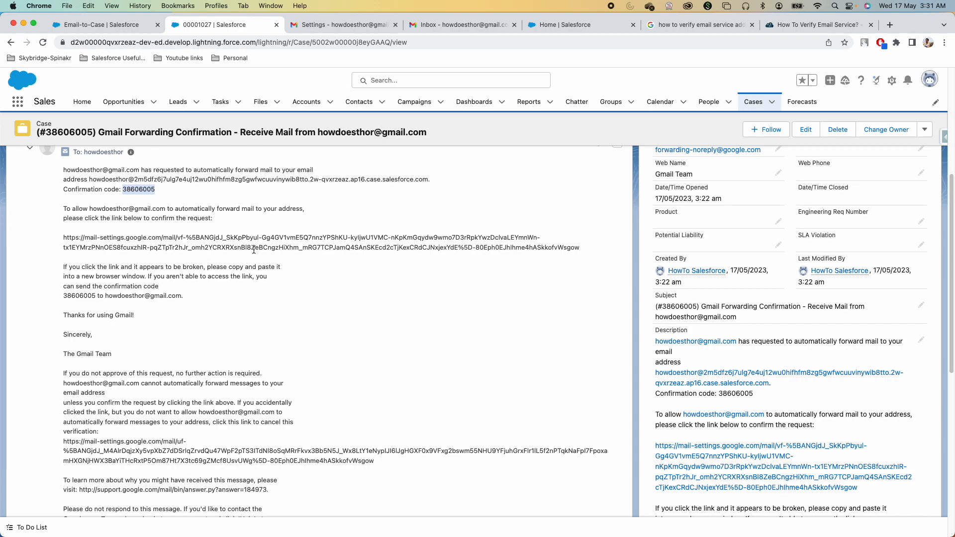
pyautogui.click(491, 24)
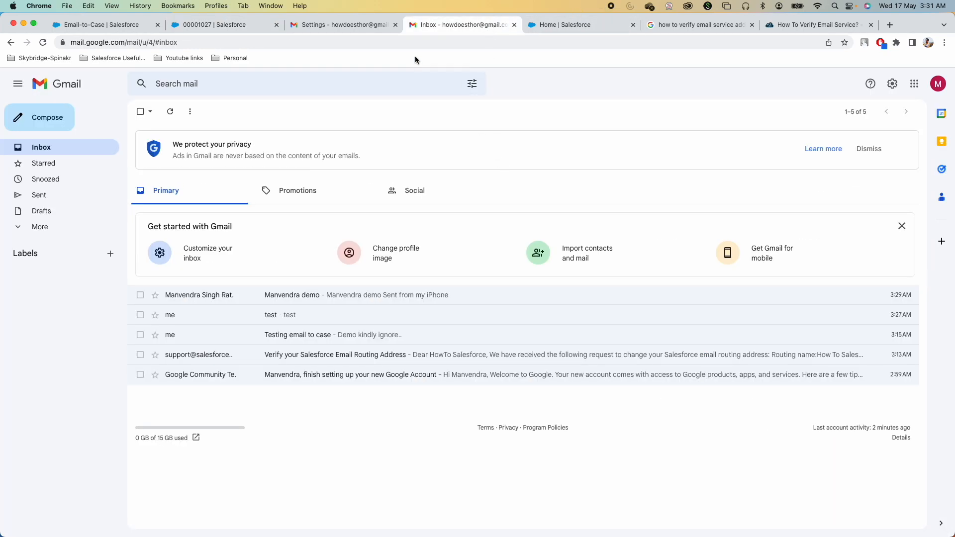
# Paste the confirmation code, verify the forwarding address, and return to the inbox.
pyautogui.click(367, 26)
pyautogui.click(729, 192)
pyautogui.click(783, 193)
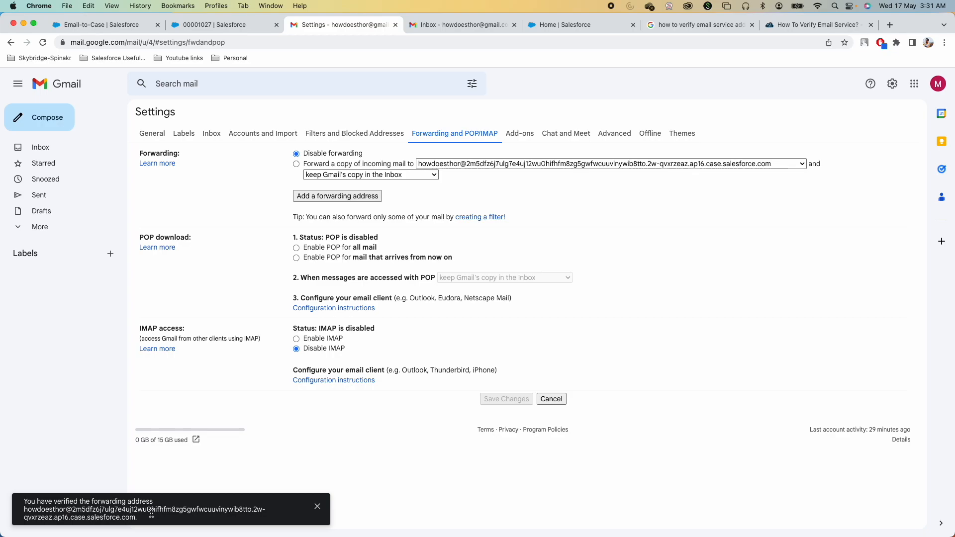
pyautogui.click(317, 507)
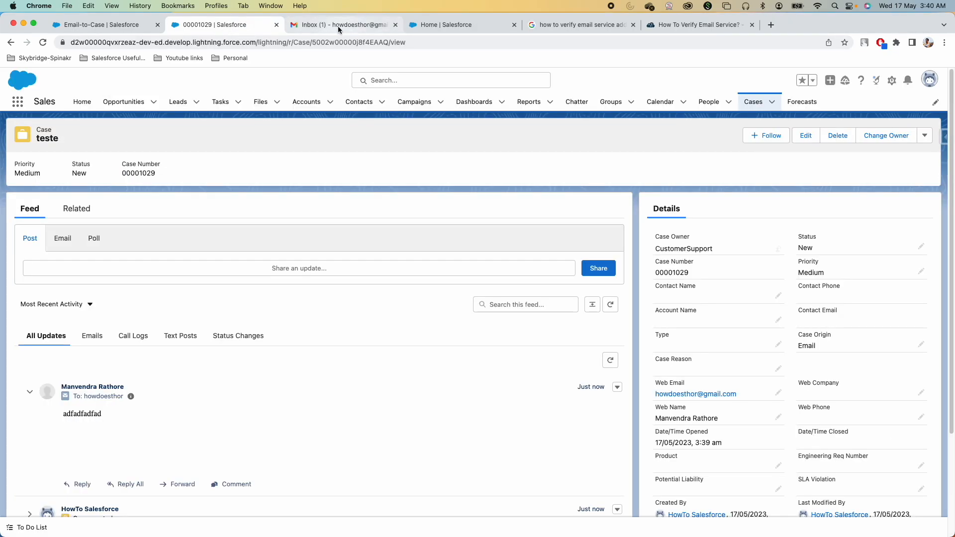
pyautogui.click(339, 26)
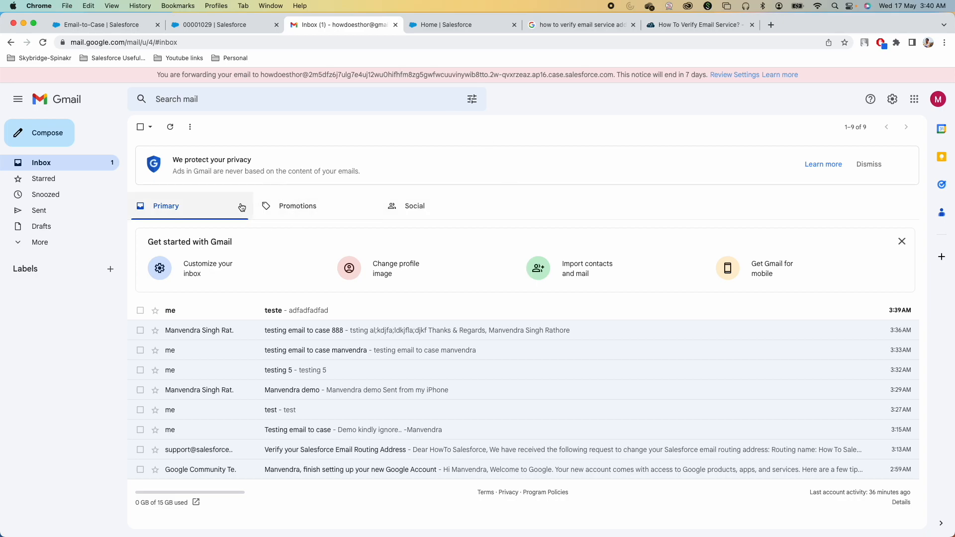
# Send yourself 'Testing Email to Case for demo' reading 'hope it works :)', then open it once it arrives.
pyautogui.click(46, 135)
pyautogui.click(679, 262)
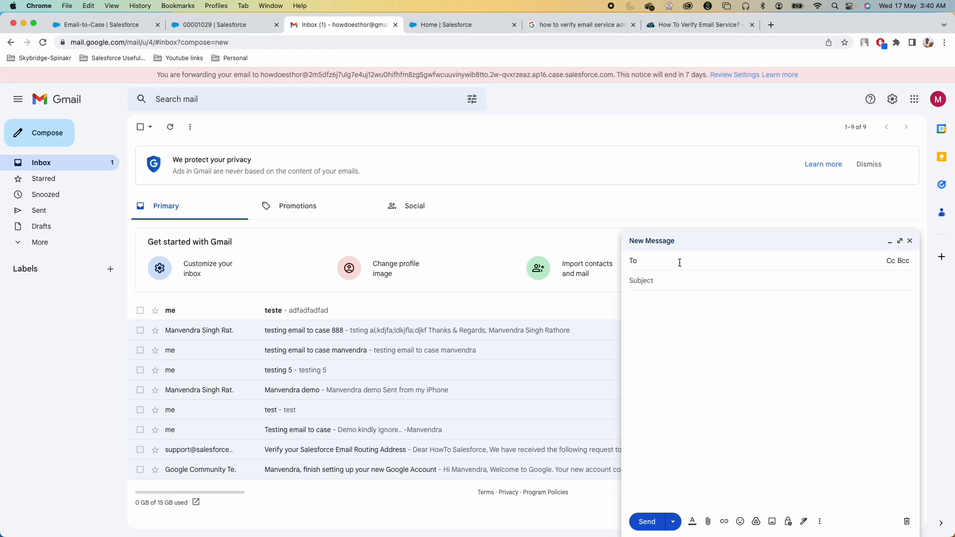
pyautogui.write('how')
pyautogui.press('Return')
pyautogui.click(670, 296)
pyautogui.write('Testing ')
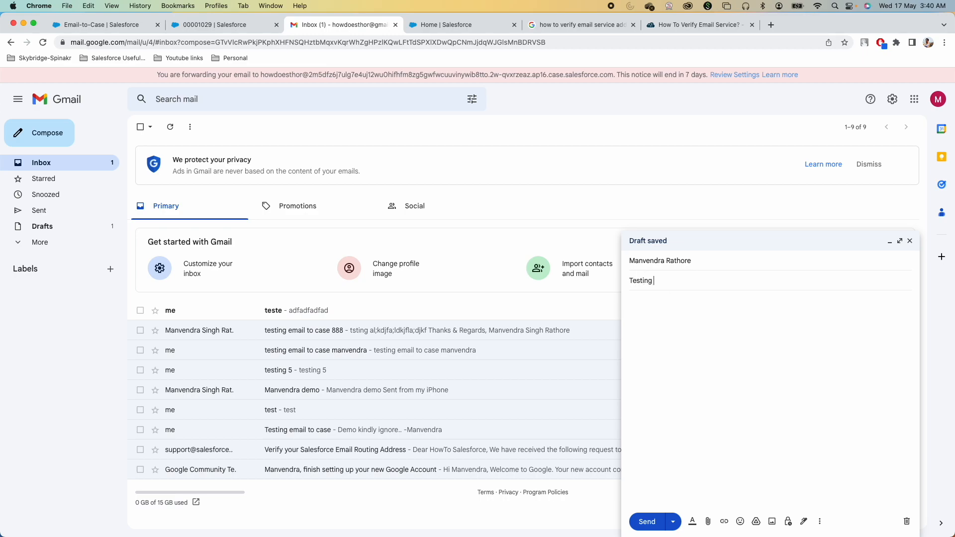
pyautogui.write('Email to Case for demo')
pyautogui.press('Tab')
pyautogui.write('hoe')
pyautogui.write('pe it works')
pyautogui.write(' :)')
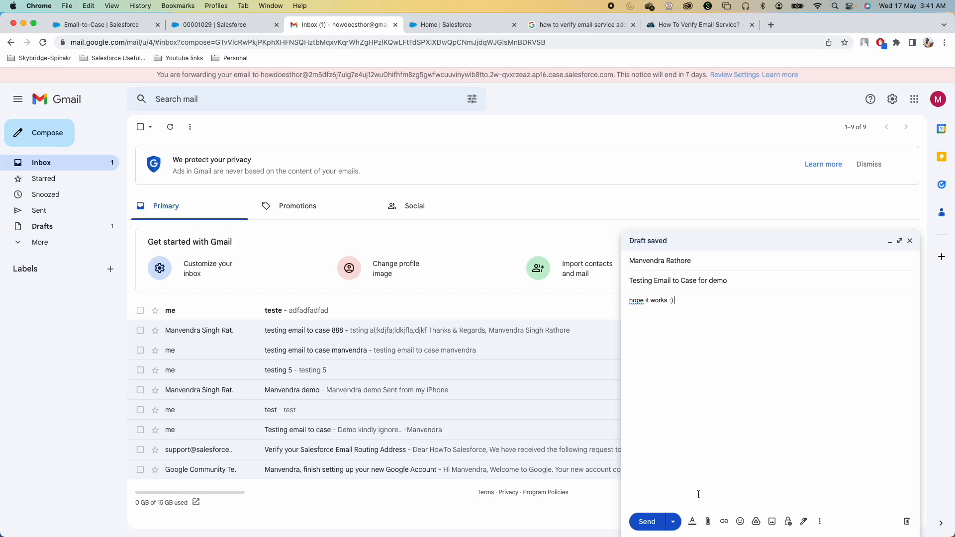
pyautogui.click(648, 521)
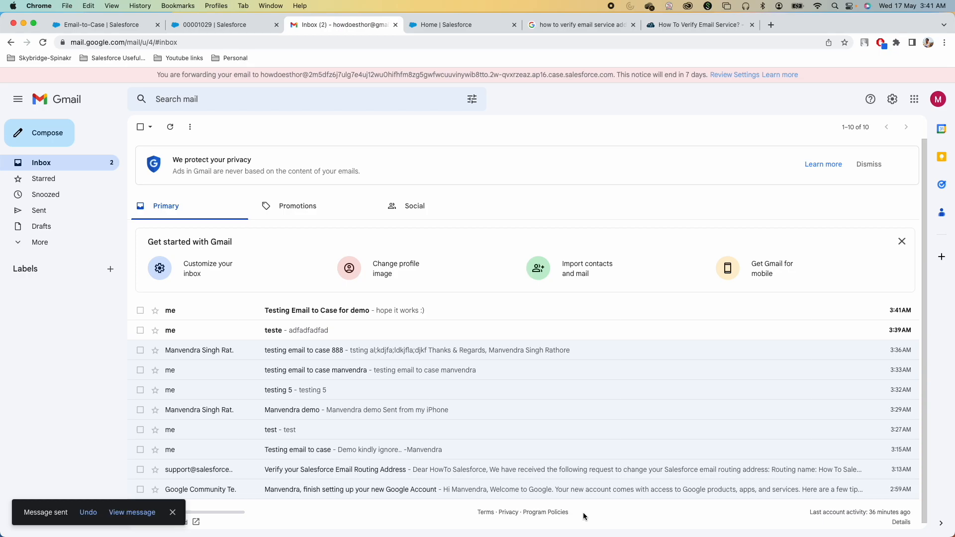
pyautogui.click(375, 312)
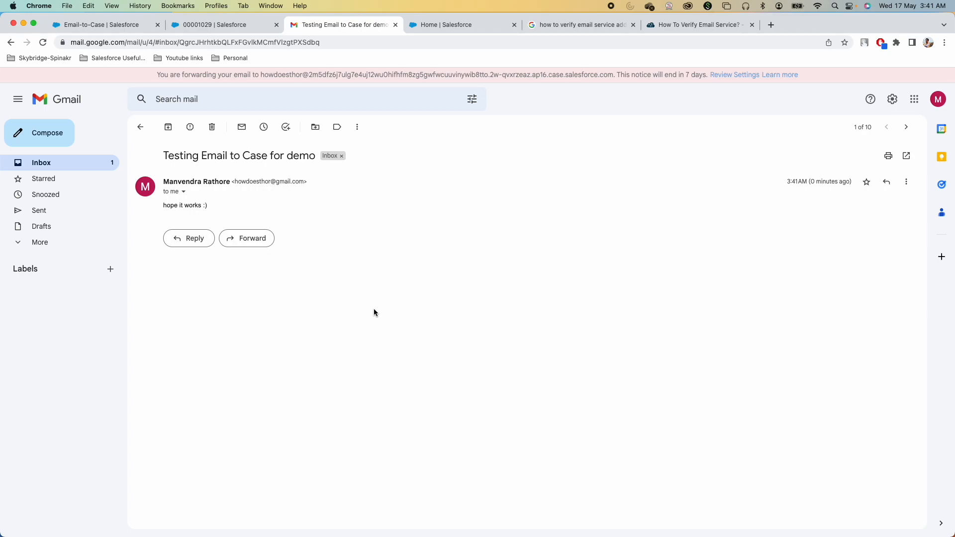
pyautogui.click(230, 25)
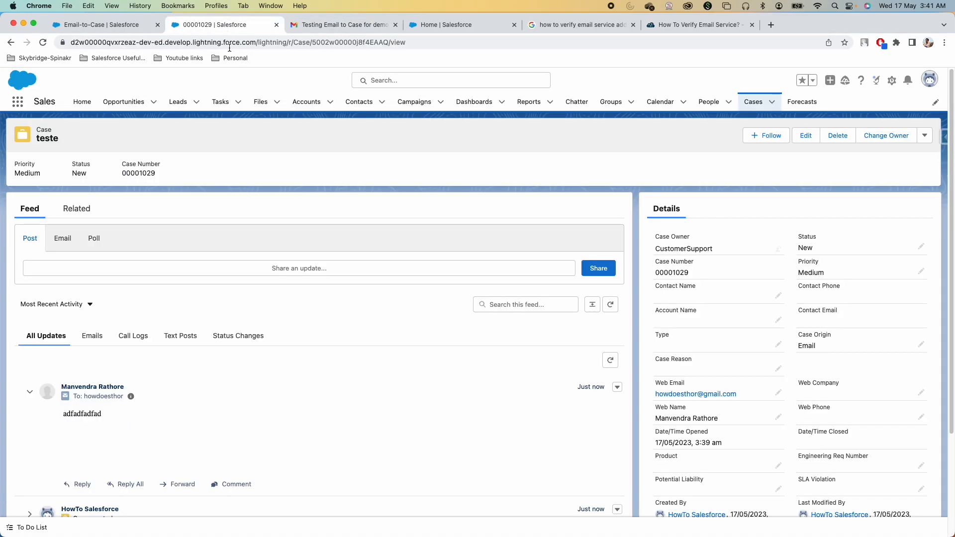
# Go to Cases, reload, and pick the CustomerSupport list view to see case 00001030.
pyautogui.click(754, 101)
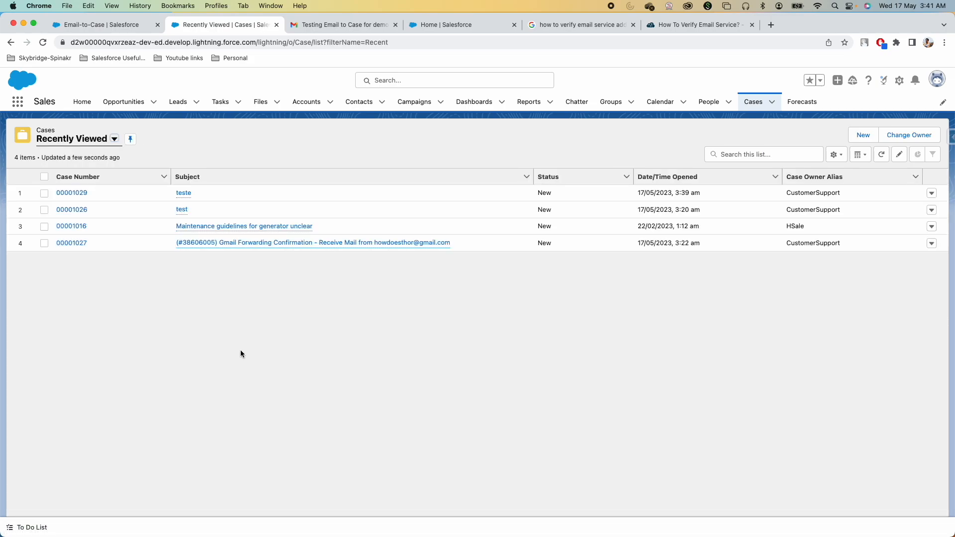
pyautogui.click(42, 41)
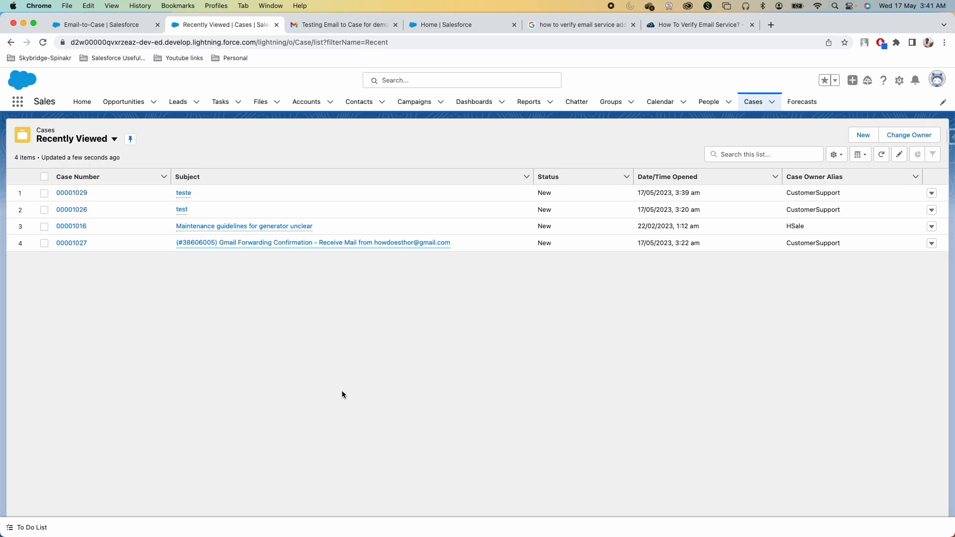
pyautogui.click(42, 45)
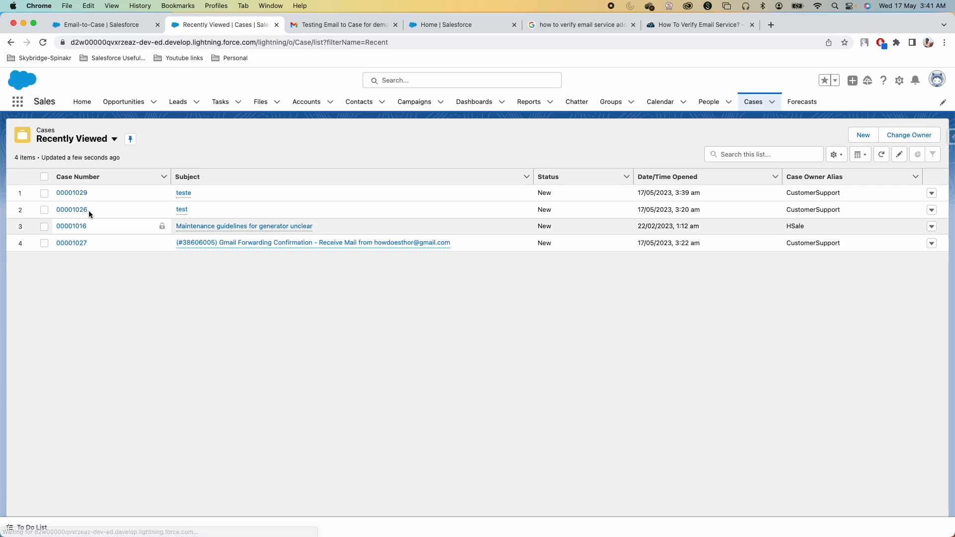
pyautogui.click(81, 139)
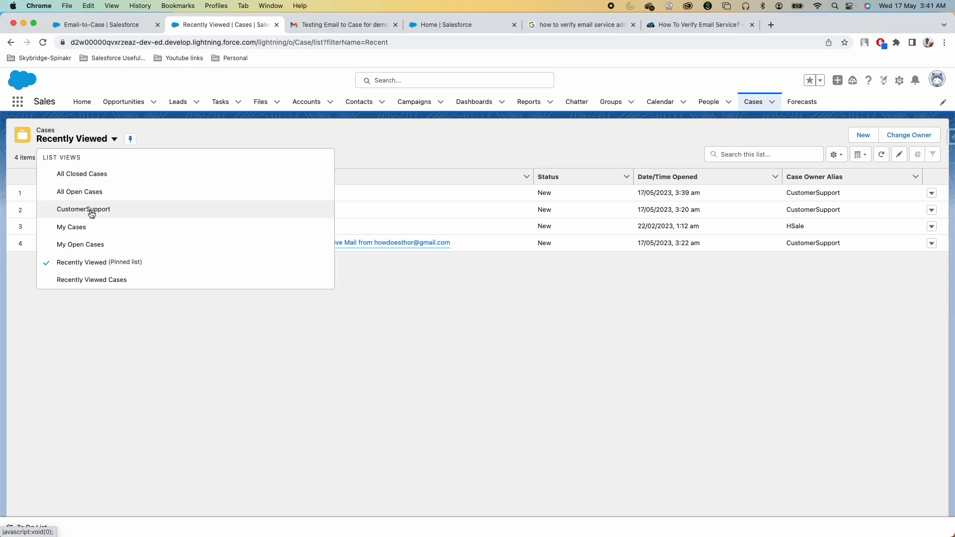
pyautogui.click(84, 209)
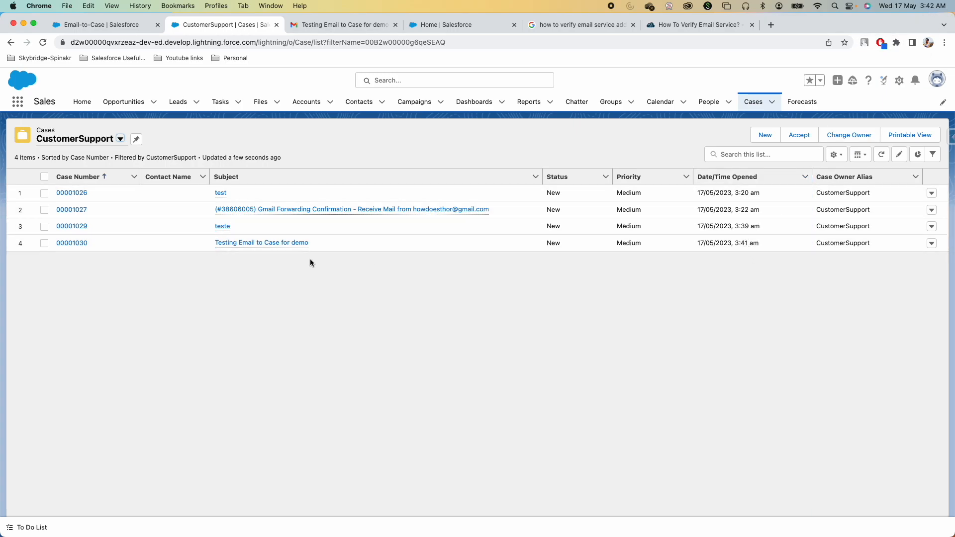
pyautogui.moveTo(246, 249)
# Open case 00001030, look over its details and Related tab, and read the 'hope it works :)' email in Feed.
pyautogui.click(74, 244)
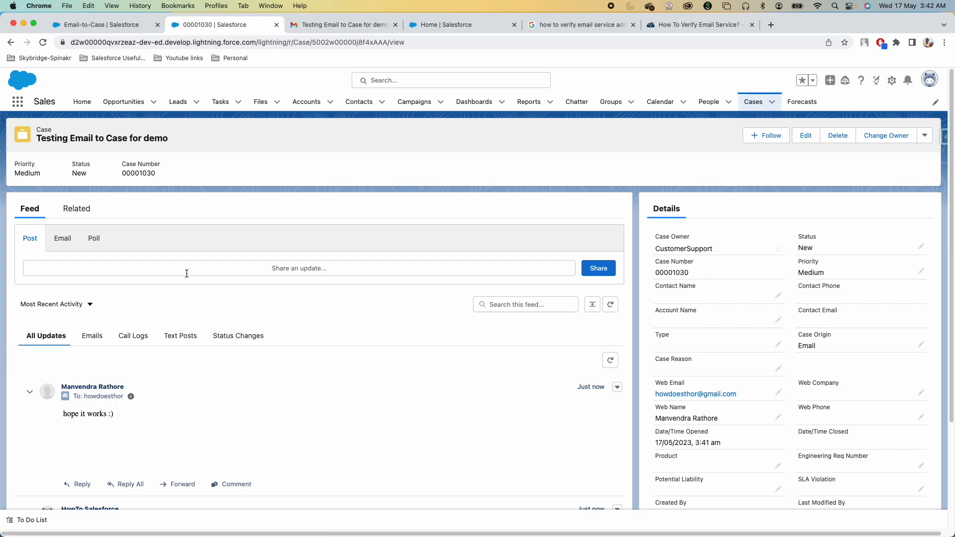
pyautogui.scroll(-5, 772, 332)
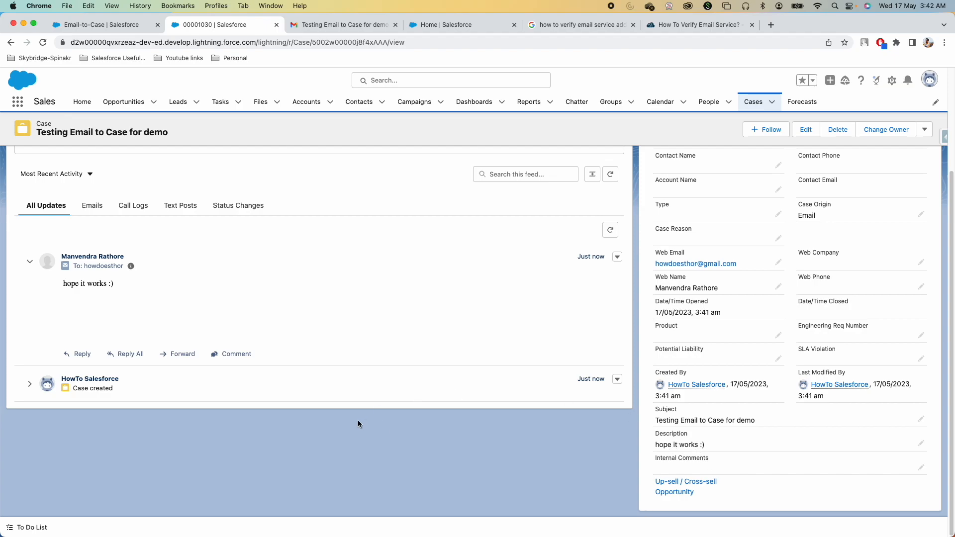
pyautogui.scroll(3, 365, 402)
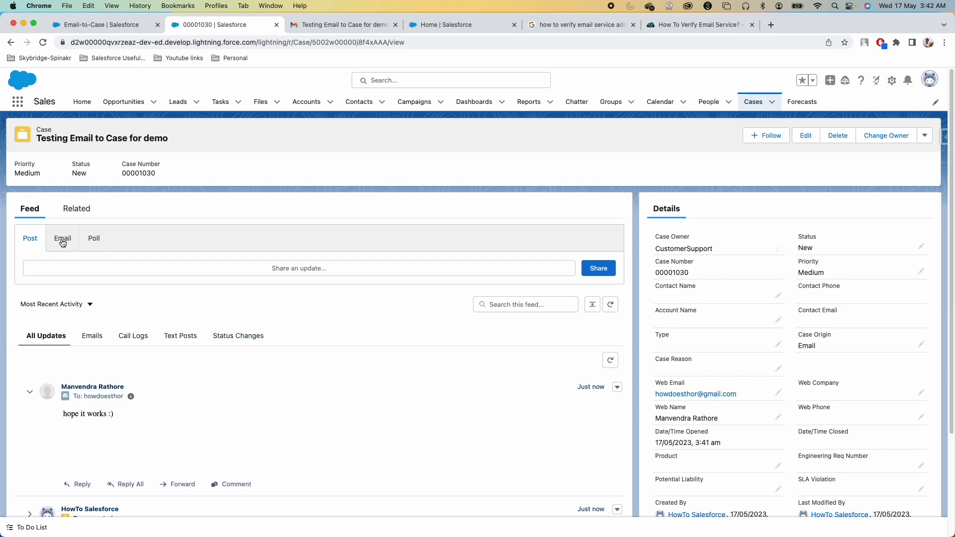
pyautogui.click(77, 210)
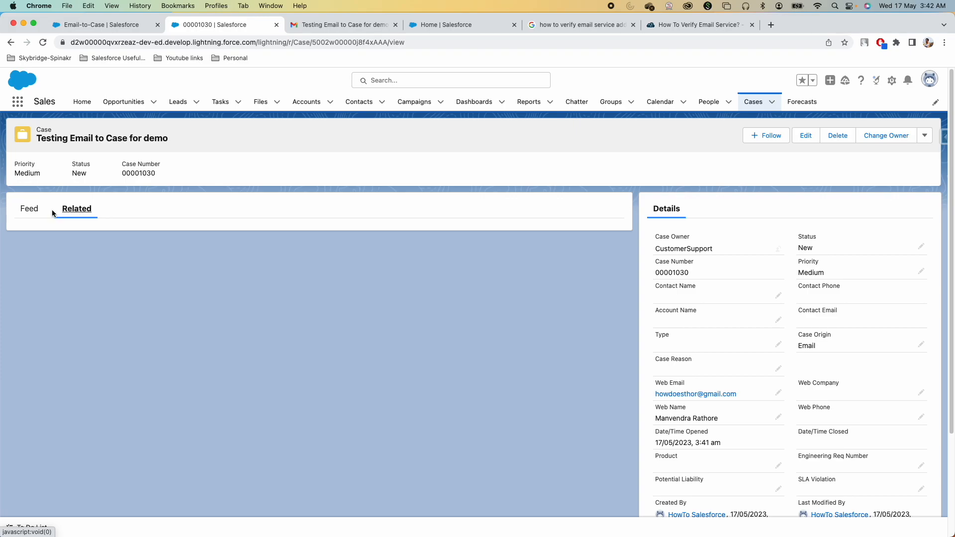
pyautogui.click(29, 209)
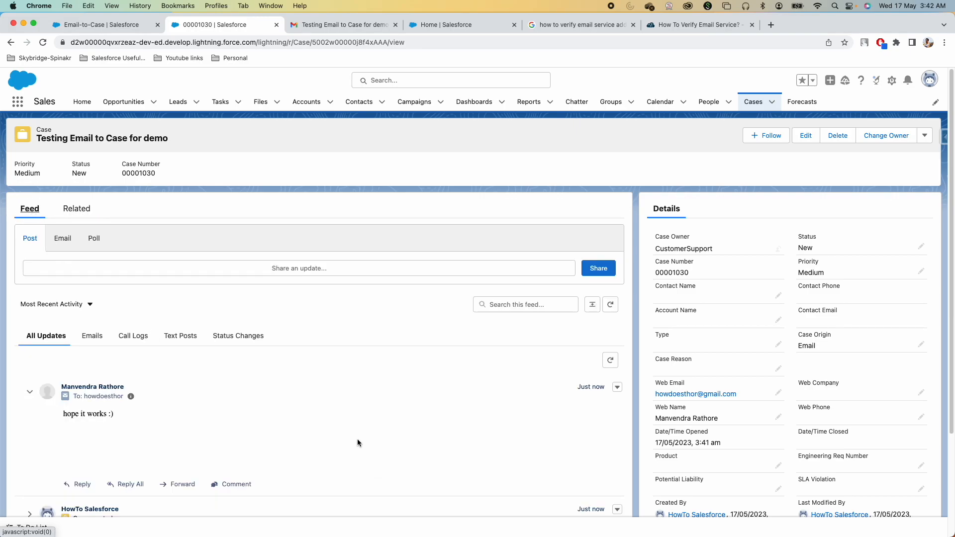
pyautogui.scroll(-5, 358, 442)
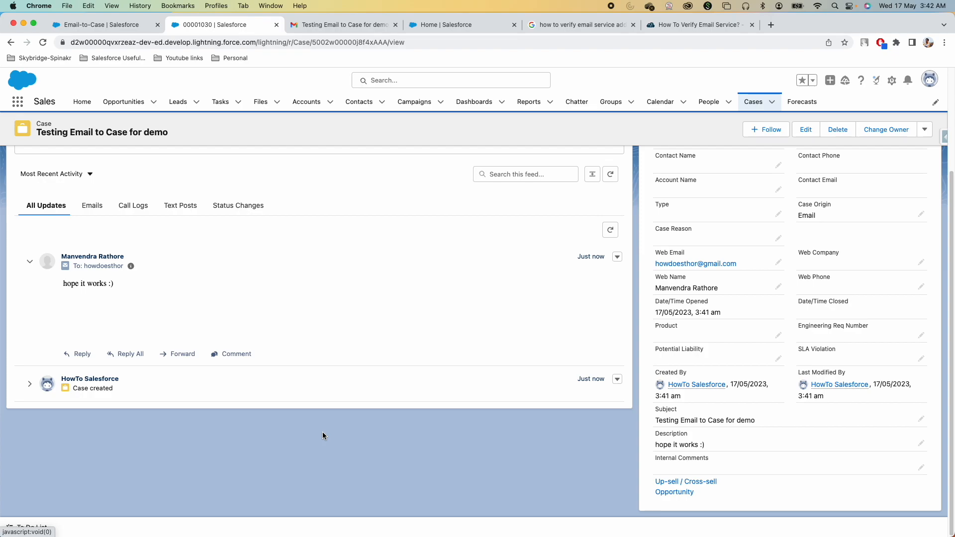
# Draft a case email reading 'We are working on your request and will update you shortly.'.
pyautogui.click(83, 359)
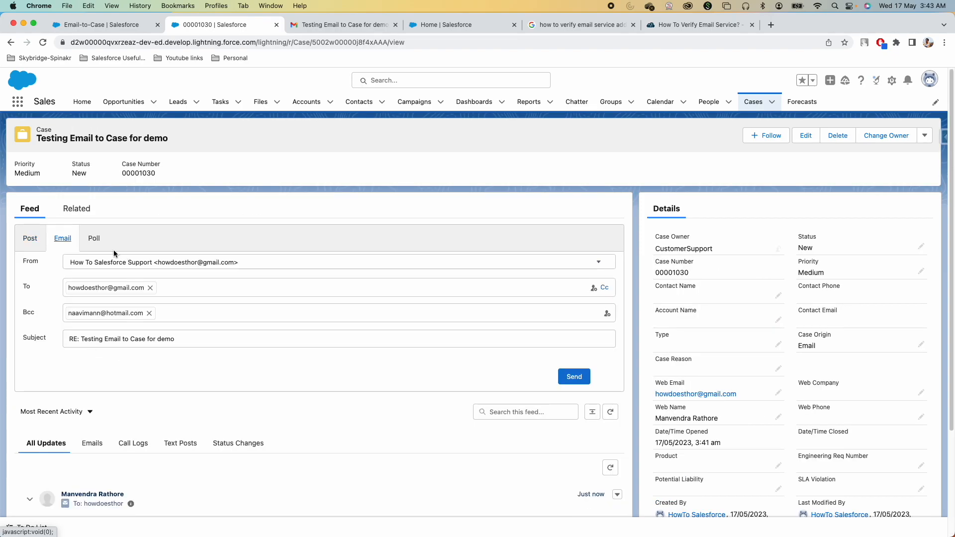
pyautogui.click(107, 287)
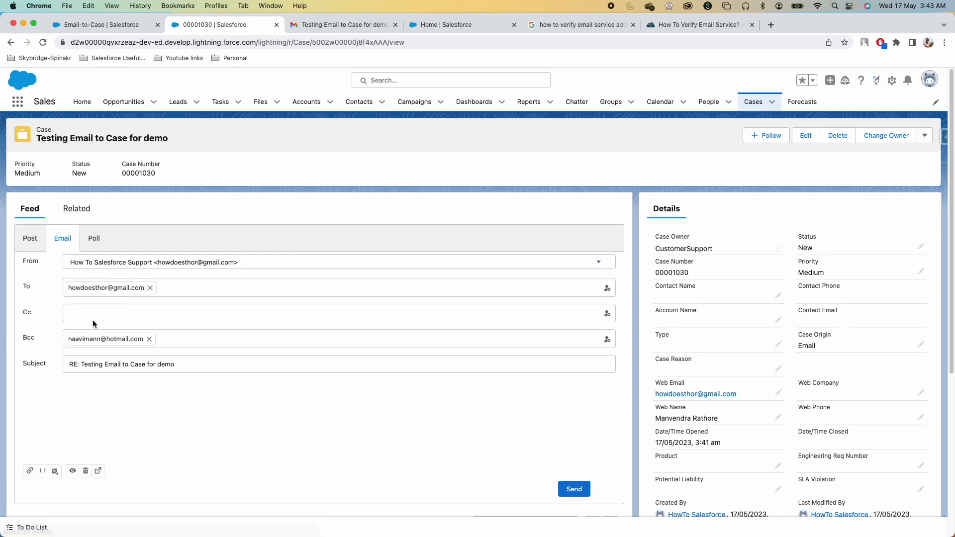
pyautogui.scroll(-1, 86, 362)
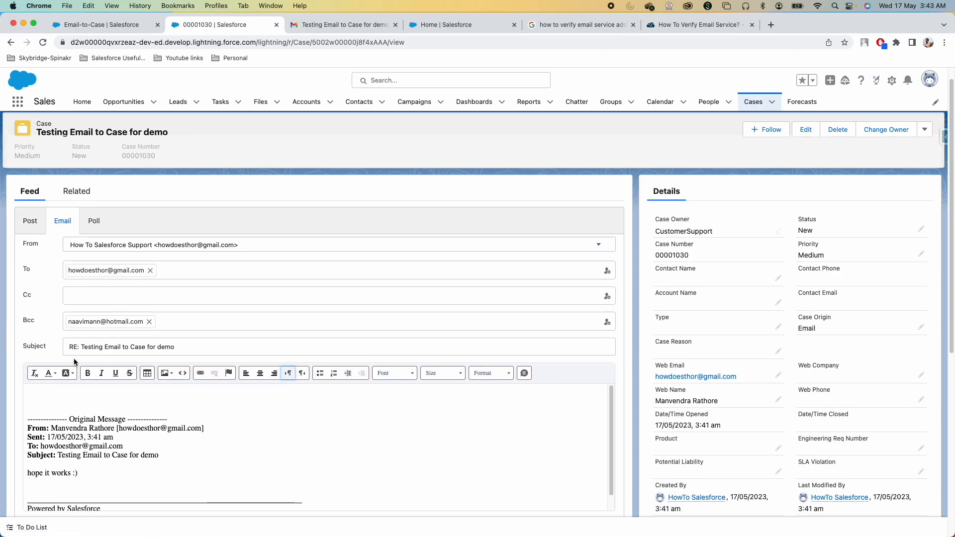
pyautogui.write('You')
pyautogui.press('BackSpace')
pyautogui.press('BackSpace')
pyautogui.press('BackSpace')
pyautogui.press('BackSpace')
pyautogui.write('We are working on uo')
pyautogui.press('BackSpace')
pyautogui.press('BackSpace')
pyautogui.write('y0our')
pyautogui.press('BackSpace')
pyautogui.press('BackSpace')
pyautogui.press('BackSpace')
pyautogui.write('our requst')
pyautogui.press('BackSpace')
pyautogui.press('BackSpace')
pyautogui.write('est and will update yo')
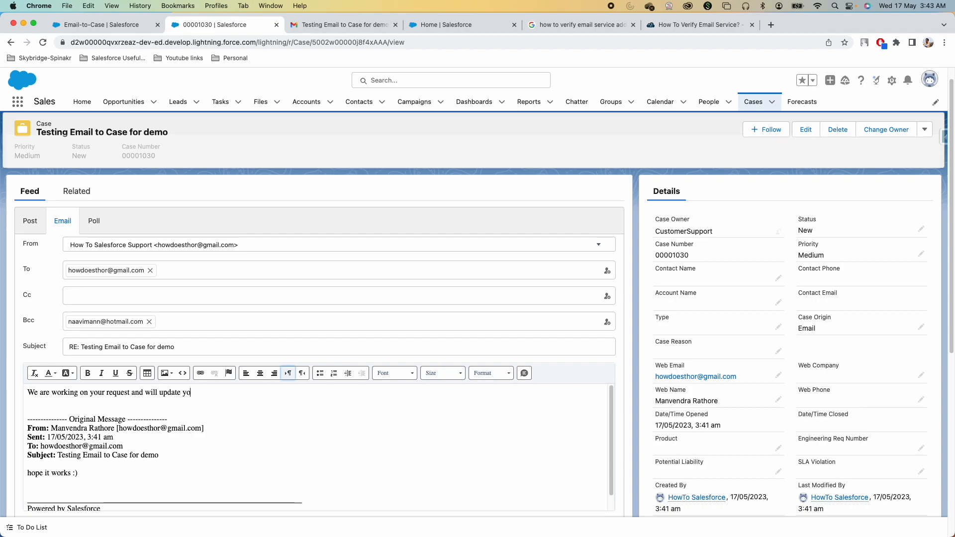
pyautogui.write('u shortly.')
# Send the reply from case 00001030 and switch back to Gmail.
pyautogui.scroll(-1, 249, 428)
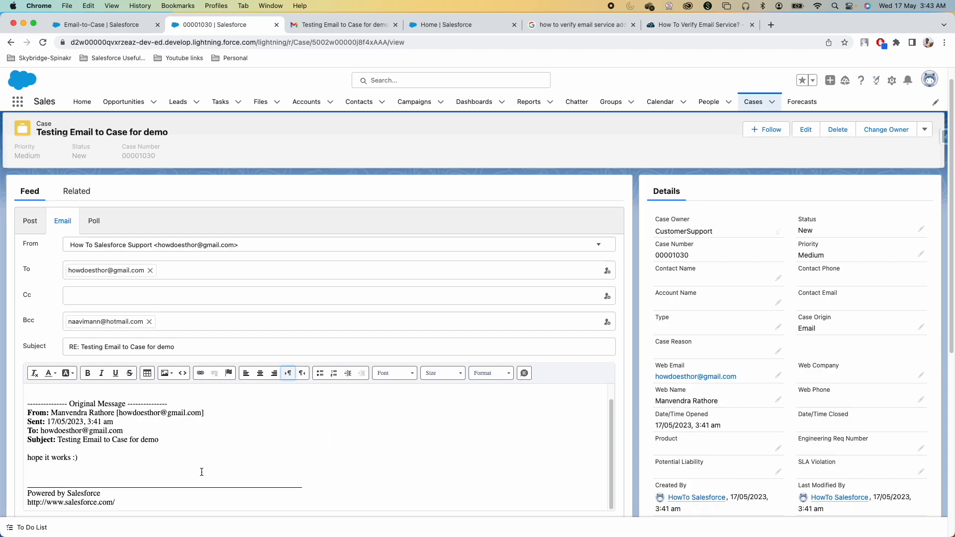
pyautogui.scroll(-1, 168, 453)
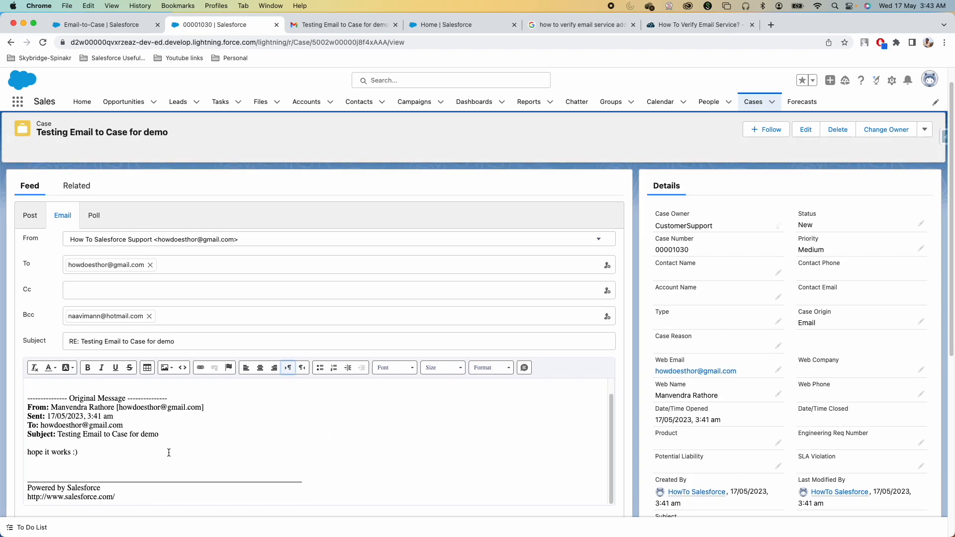
pyautogui.scroll(-10, 329, 435)
pyautogui.scroll(2, 334, 416)
pyautogui.scroll(2, 334, 407)
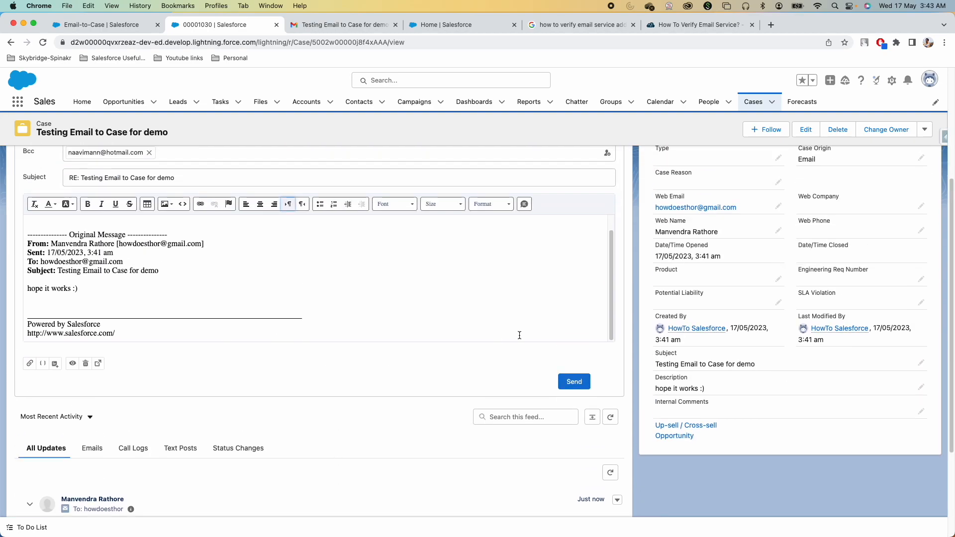
pyautogui.click(574, 383)
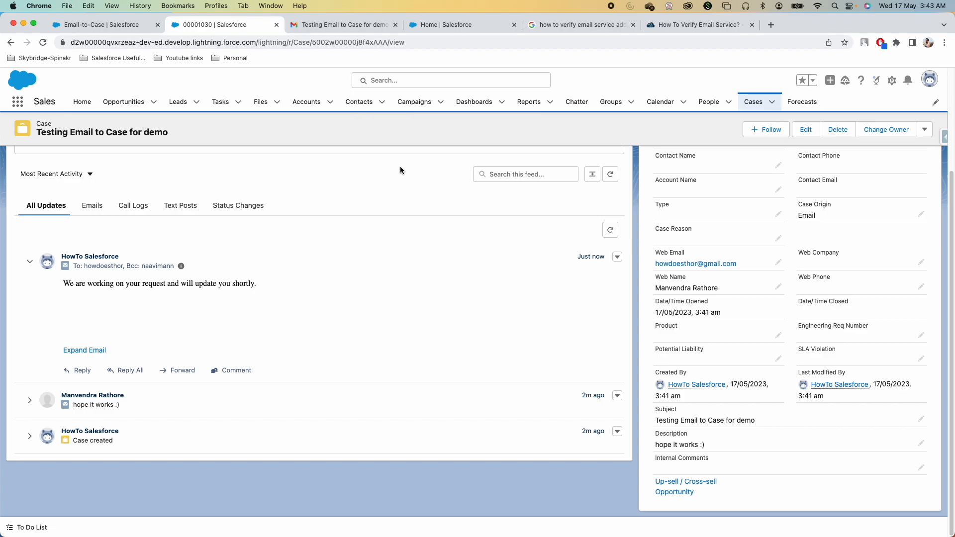
pyautogui.click(327, 25)
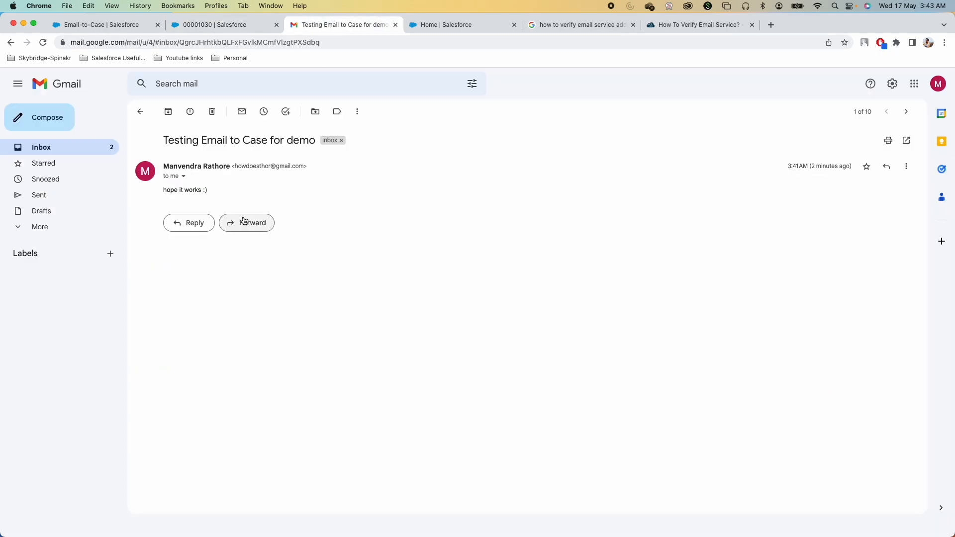
# Open the 'RE: Testing Email to Case for demo' reply from the inbox and mark it as safe.
pyautogui.click(42, 147)
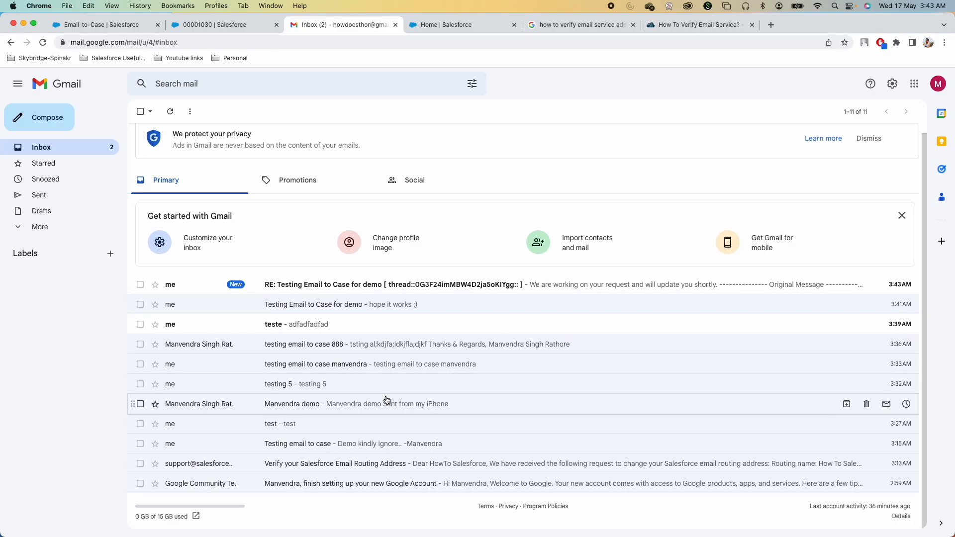
pyautogui.click(446, 297)
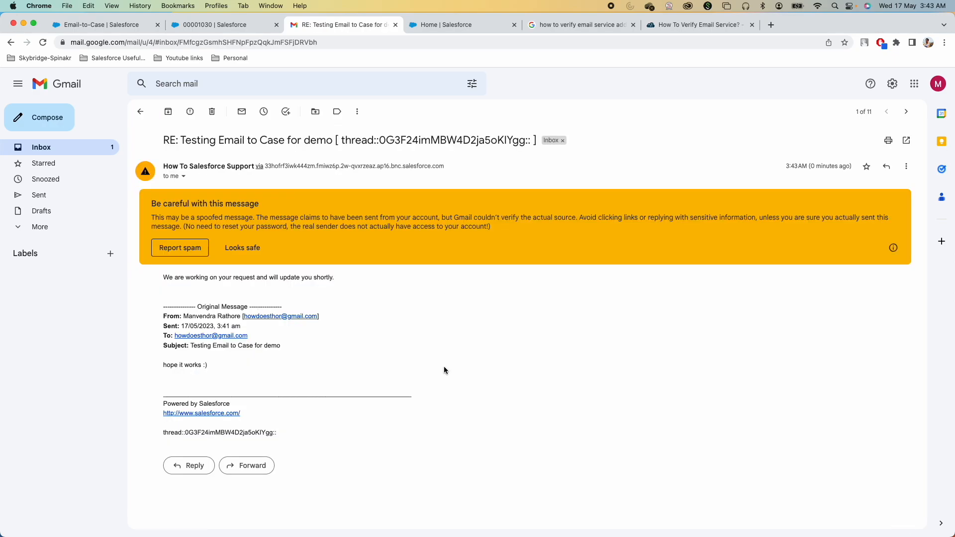
pyautogui.click(244, 247)
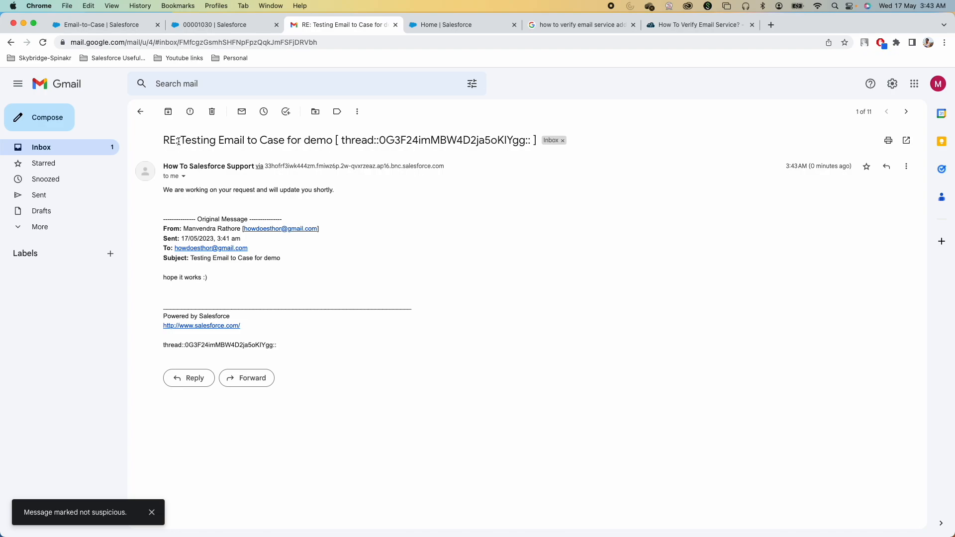
# Highlight the case thread ID in the reply's subject, then return to the Salesforce case record.
pyautogui.moveTo(183, 140); pyautogui.dragTo(324, 144)
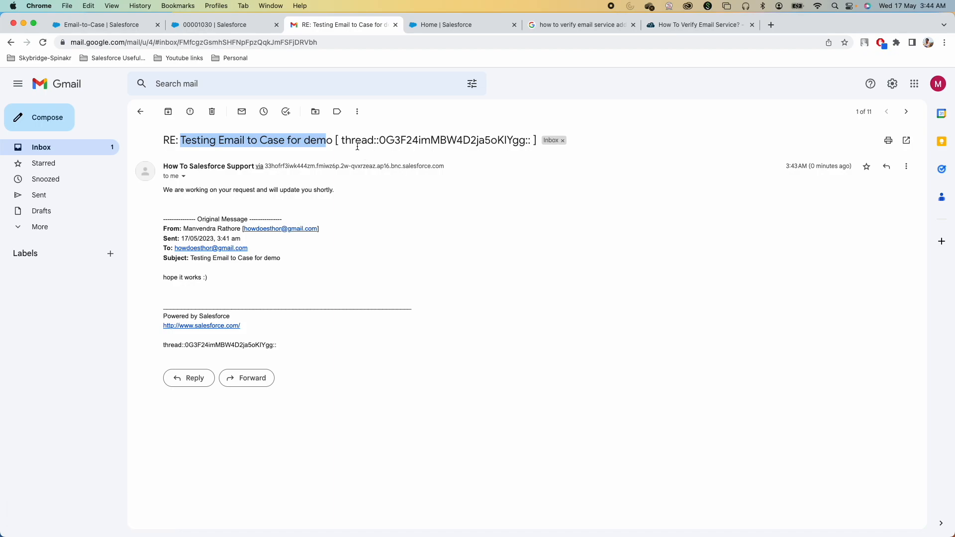
pyautogui.doubleClick(441, 140)
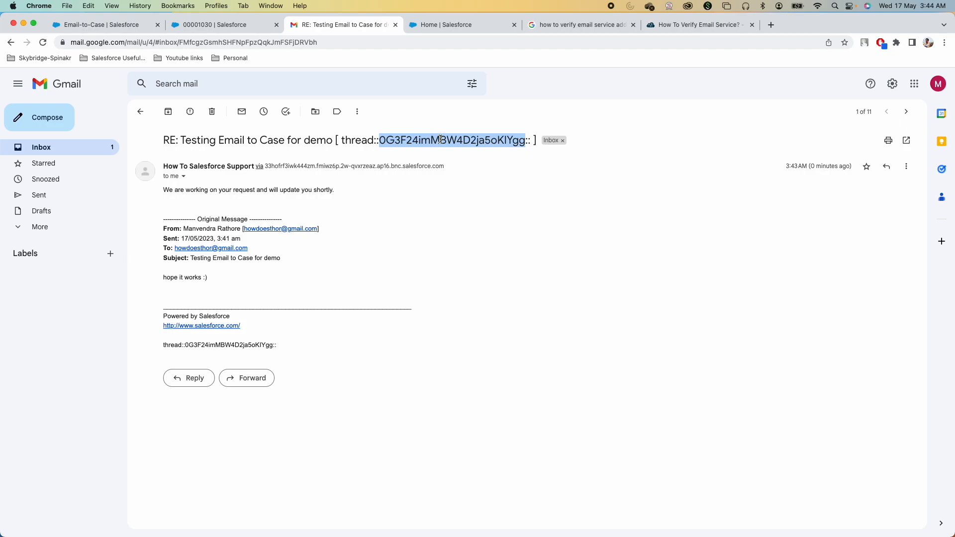
pyautogui.click(229, 26)
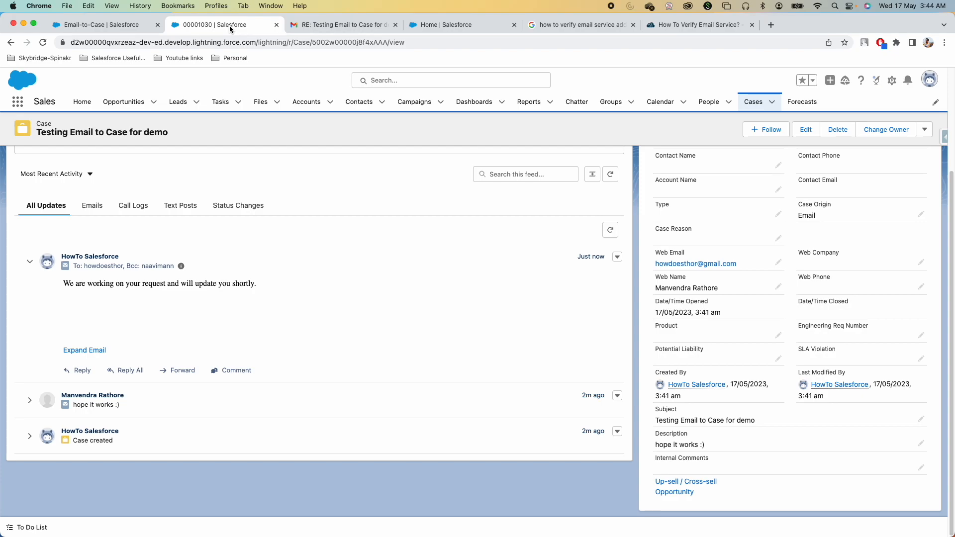